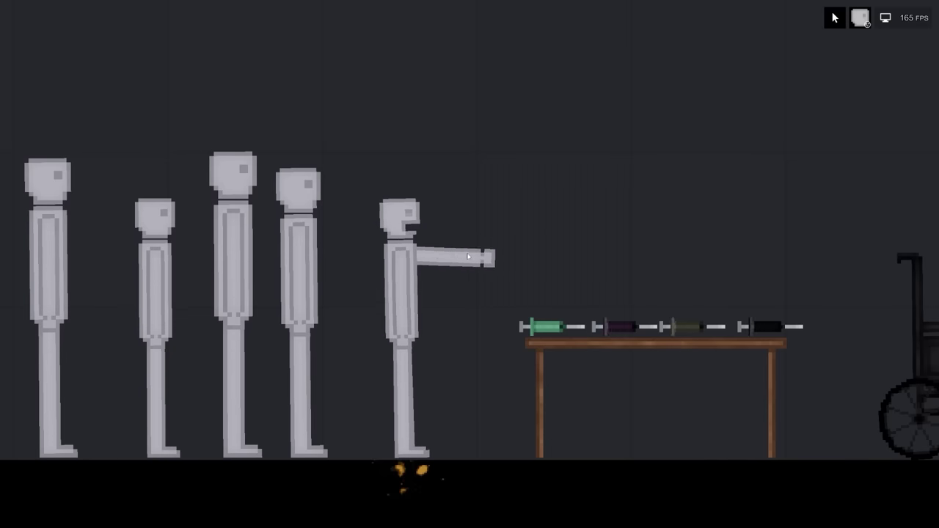
# Step: Grab a ragdoll's arm, lift the second syringe, and select then deselect the wheelchair
pyautogui.click(468, 256)
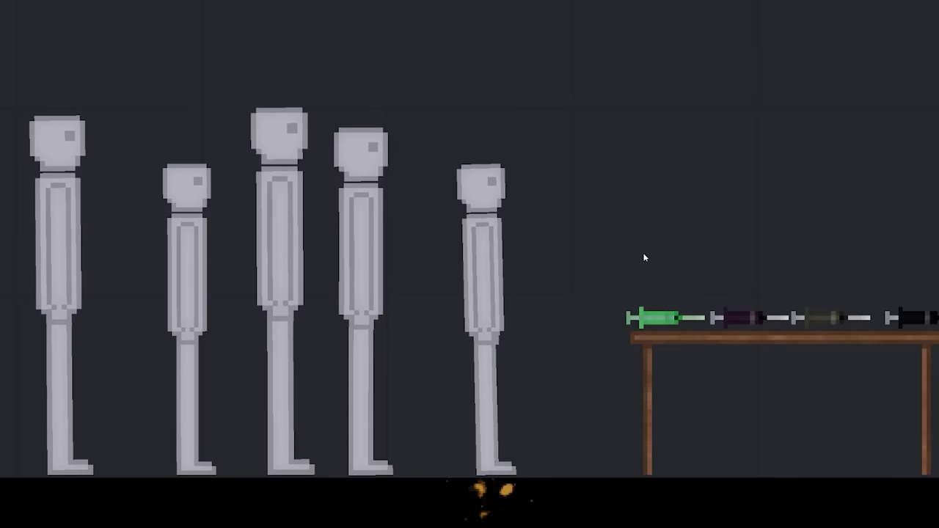
pyautogui.click(616, 327)
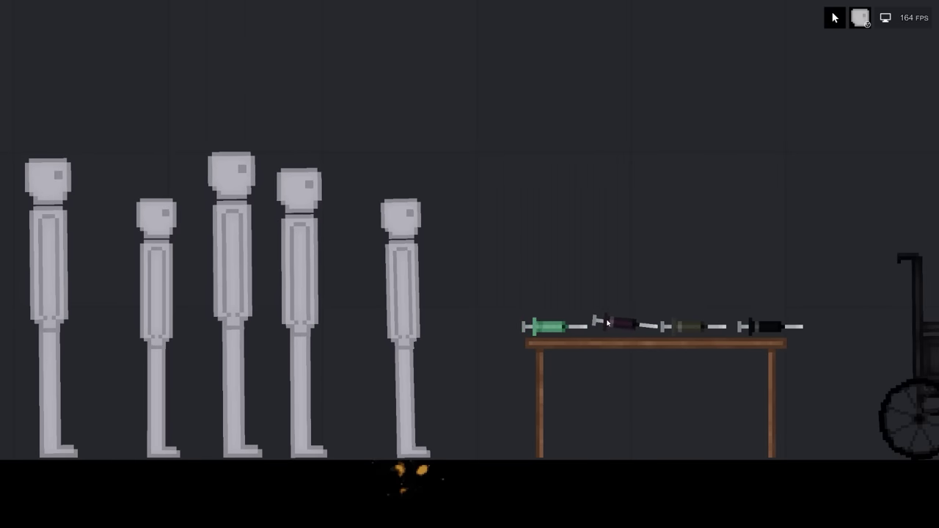
pyautogui.moveTo(607, 323); pyautogui.dragTo(611, 317)
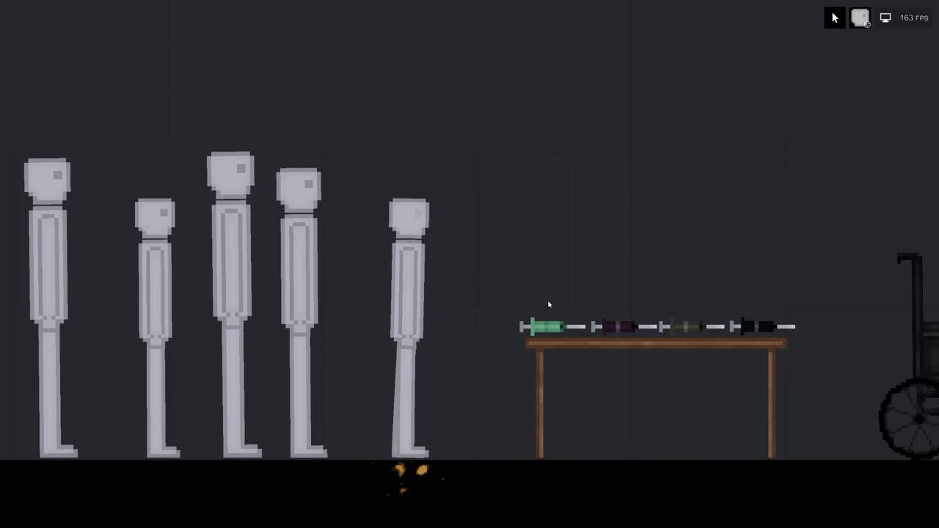
pyautogui.scroll(-3, 513, 242)
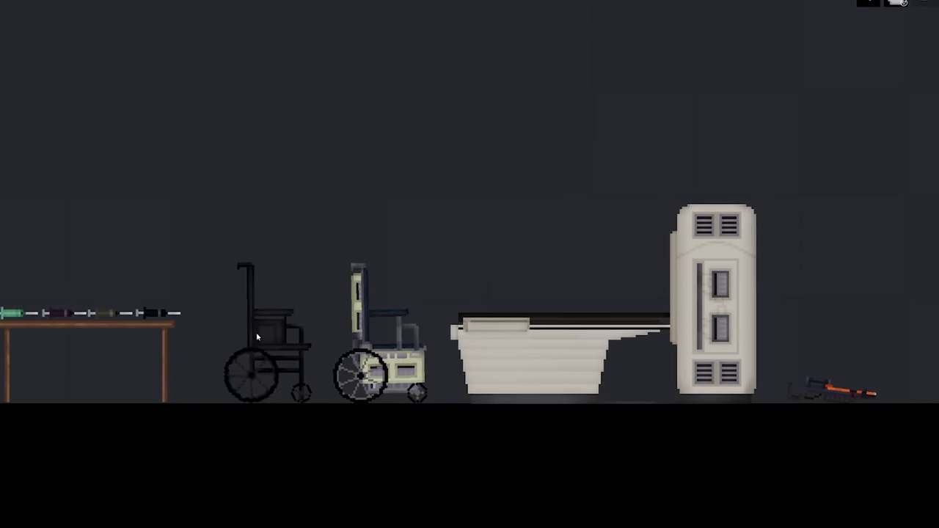
pyautogui.click(271, 330)
pyautogui.click(365, 323)
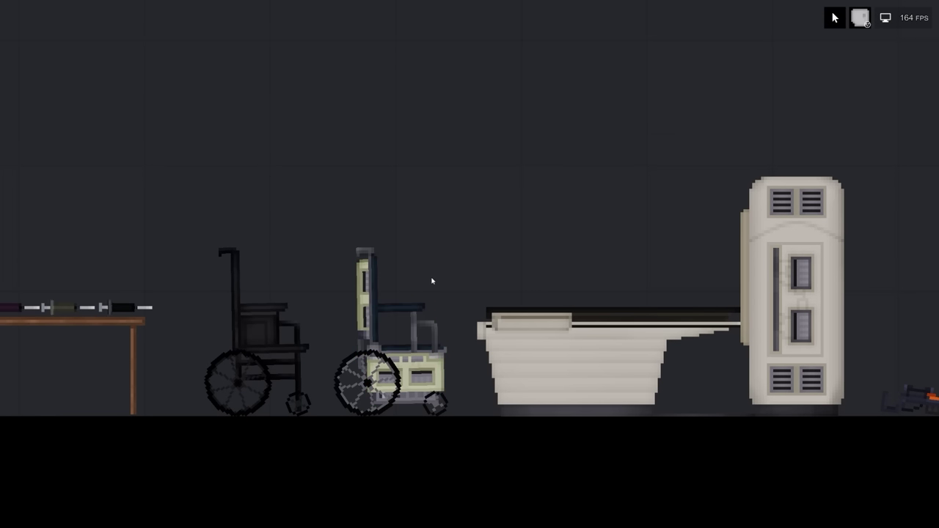
pyautogui.scroll(3, 339, 249)
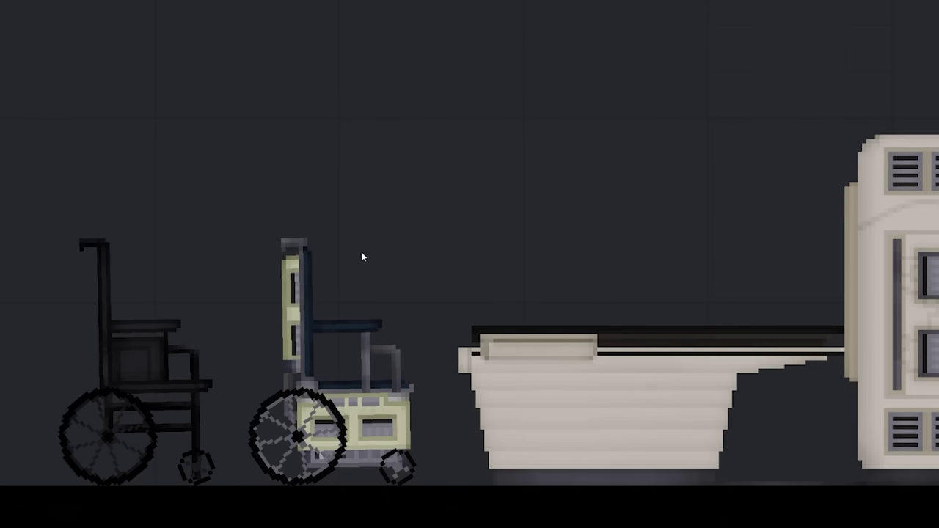
# Step: Set the rifle's absolute impulse force and return the green syringe to the table
pyautogui.moveTo(340, 249); pyautogui.dragTo(73, 240)
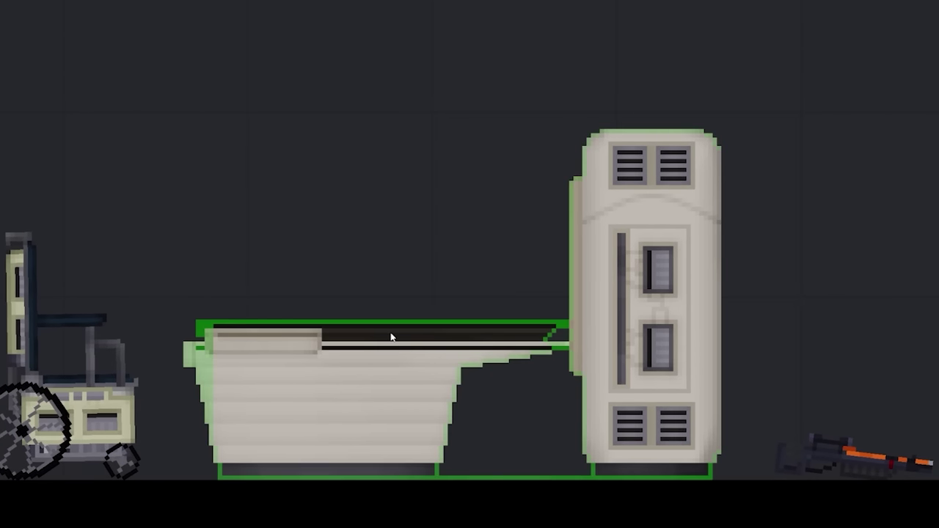
pyautogui.scroll(-3, 391, 336)
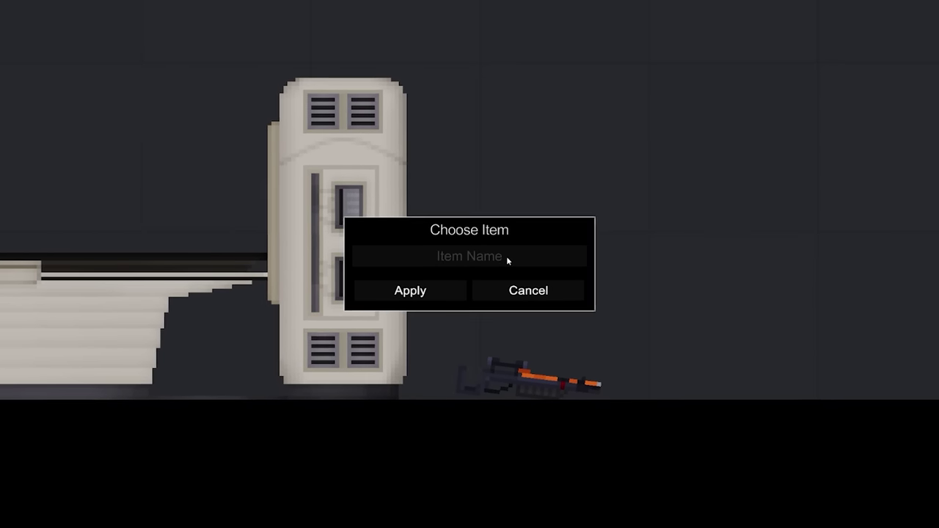
pyautogui.click(529, 292)
pyautogui.rightClick(532, 293)
pyautogui.scroll(-2, 557, 411)
pyautogui.click(568, 480)
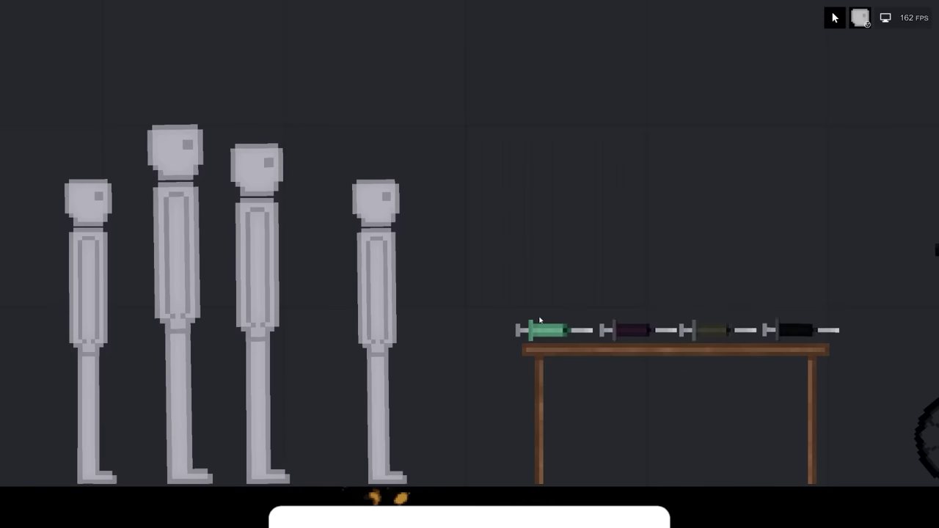
pyautogui.moveTo(340, 107); pyautogui.dragTo(563, 283)
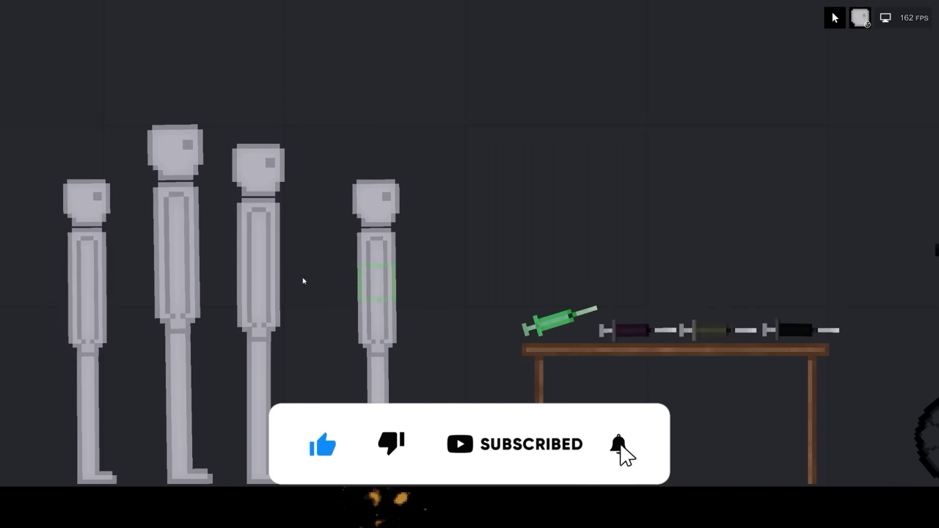
pyautogui.scroll(2, 303, 281)
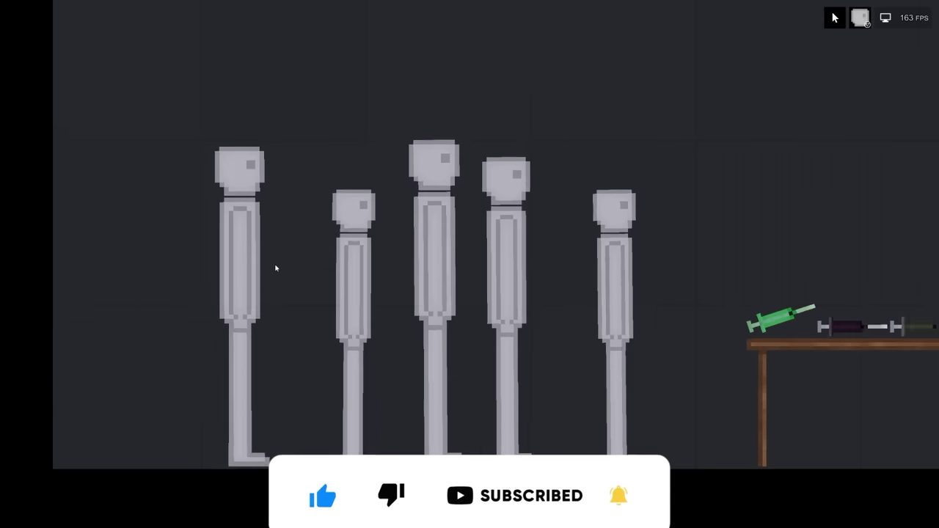
# Step: Pull three ragdolls together on the left, then stab the green syringe into the lone one's neck
pyautogui.moveTo(143, 253); pyautogui.dragTo(156, 229)
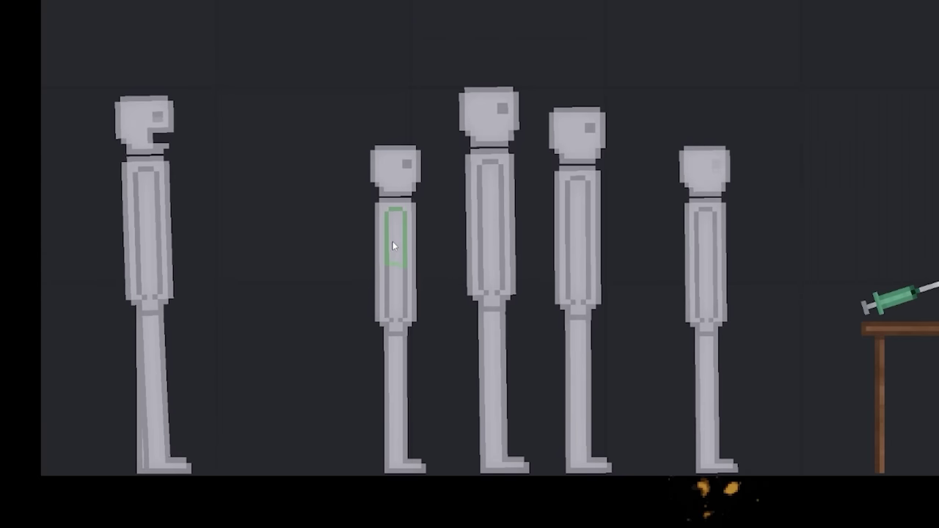
pyautogui.moveTo(396, 235); pyautogui.dragTo(249, 183)
pyautogui.moveTo(490, 206); pyautogui.dragTo(396, 232)
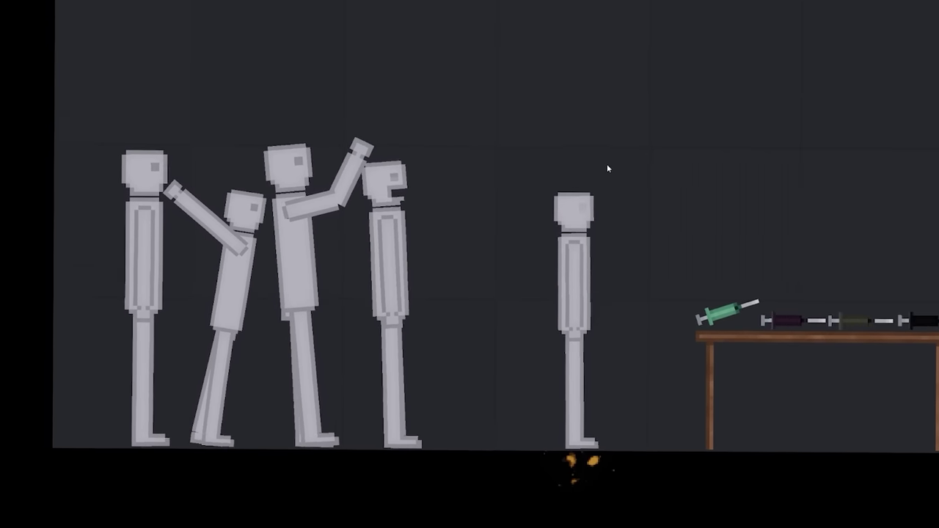
pyautogui.scroll(-2, 563, 219)
pyautogui.scroll(2, 563, 207)
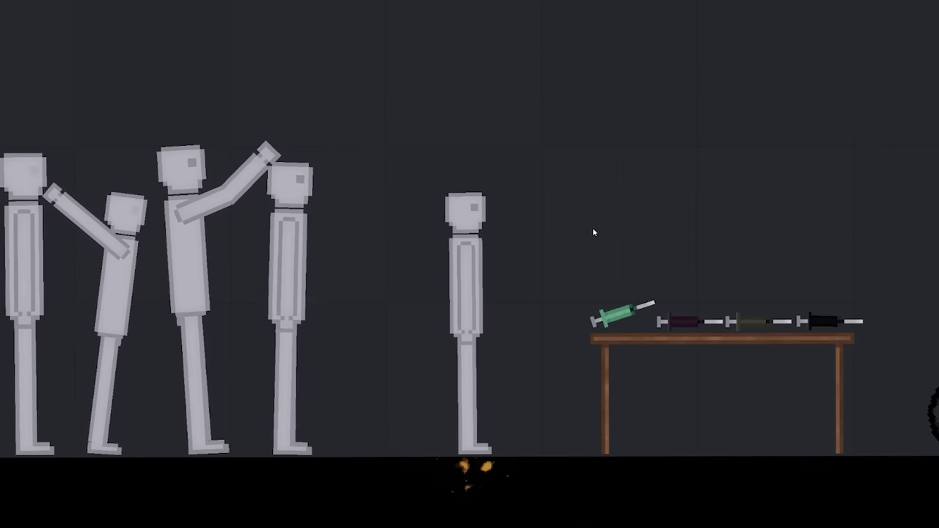
pyautogui.moveTo(620, 312)
pyautogui.mouseDown()
pyautogui.moveTo(544, 160)
pyautogui.moveTo(364, 223)
pyautogui.mouseUp()
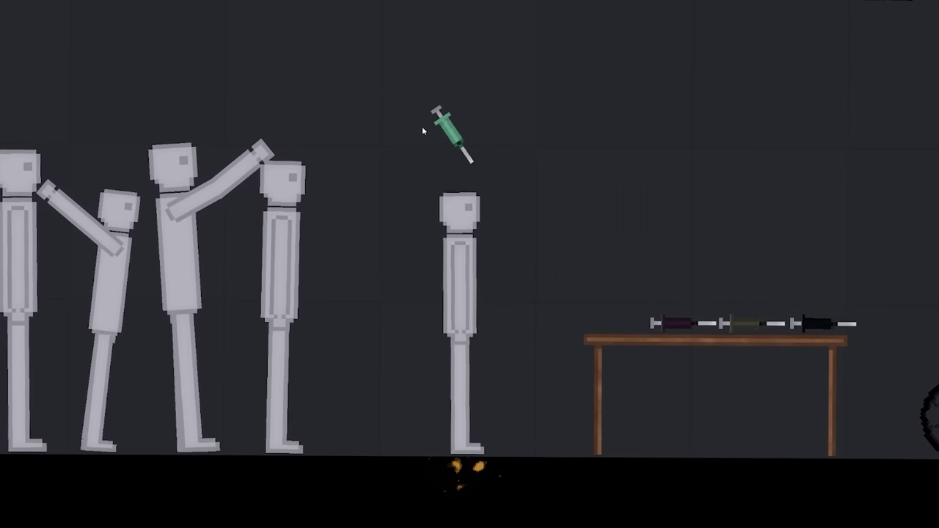
pyautogui.scroll(4, 365, 222)
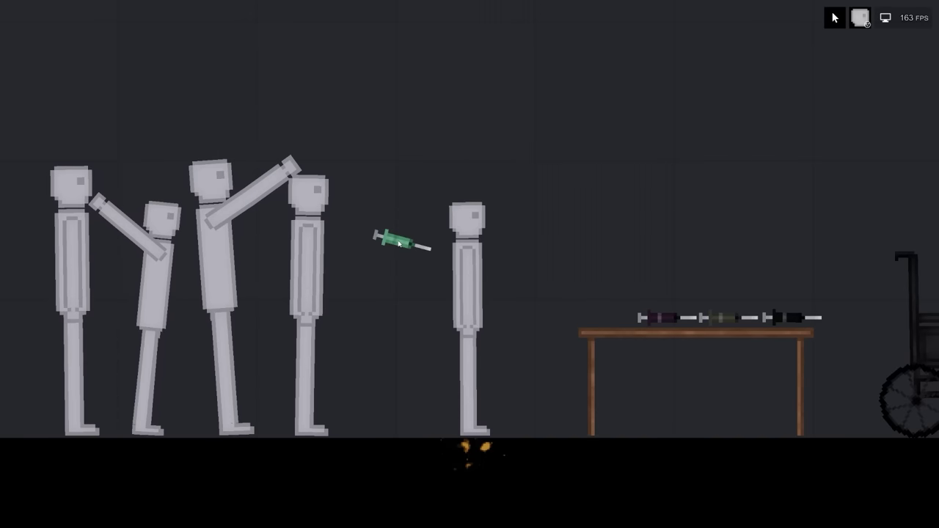
pyautogui.scroll(4, 402, 243)
pyautogui.moveTo(240, 250); pyautogui.dragTo(432, 295)
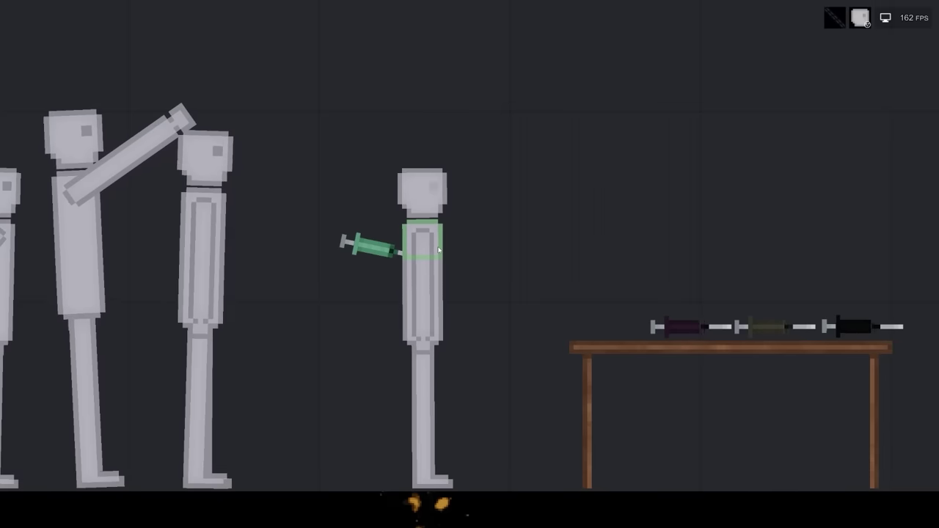
# Step: Attach two dark cables to the ragdoll's torso, then pull out and reposition the green syringe
pyautogui.moveTo(424, 248); pyautogui.dragTo(554, 470)
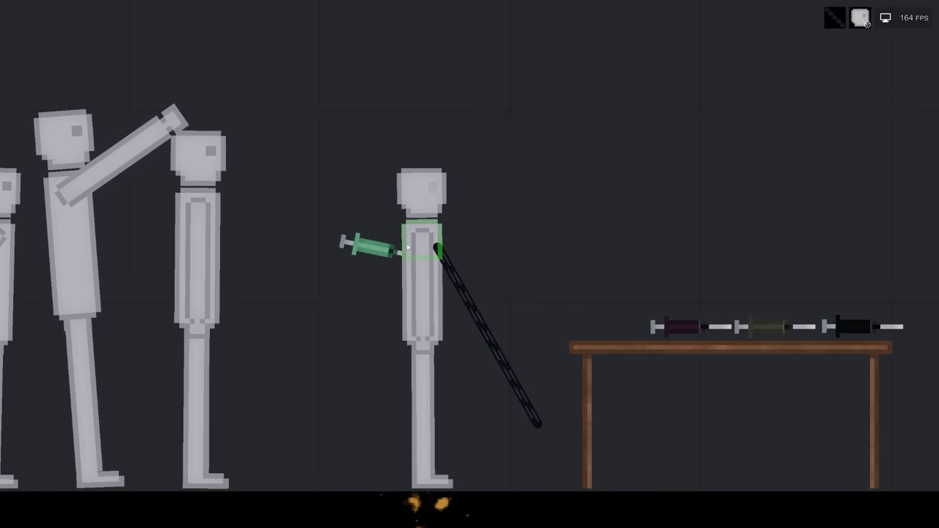
pyautogui.moveTo(407, 248); pyautogui.dragTo(326, 435)
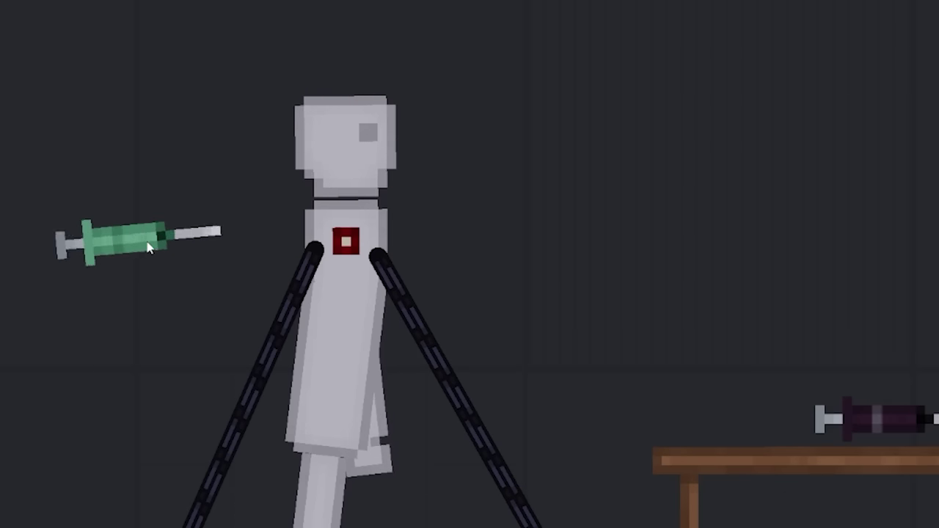
pyautogui.moveTo(147, 246); pyautogui.dragTo(301, 250)
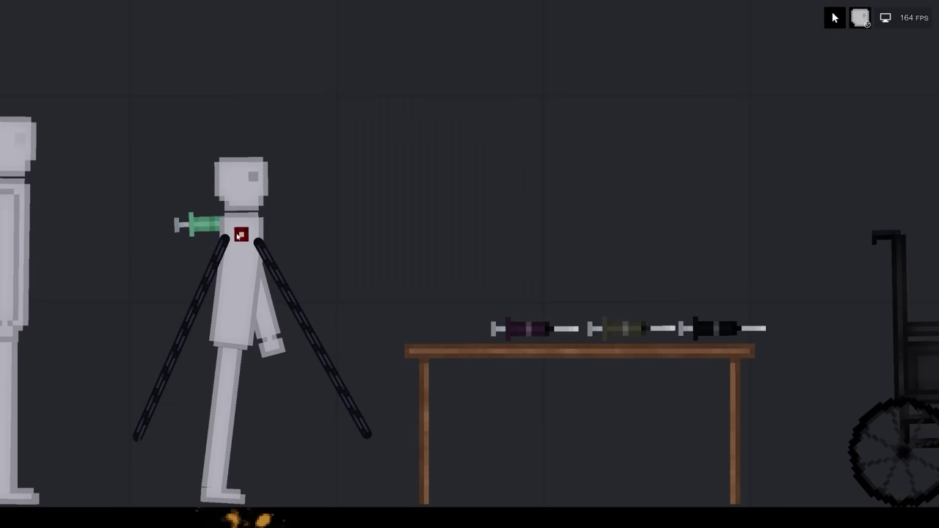
pyautogui.moveTo(123, 229)
pyautogui.mouseDown()
pyautogui.moveTo(145, 226)
pyautogui.moveTo(198, 249)
pyautogui.moveTo(94, 229)
pyautogui.moveTo(187, 238)
pyautogui.moveTo(117, 221)
pyautogui.moveTo(249, 81)
pyautogui.mouseUp()
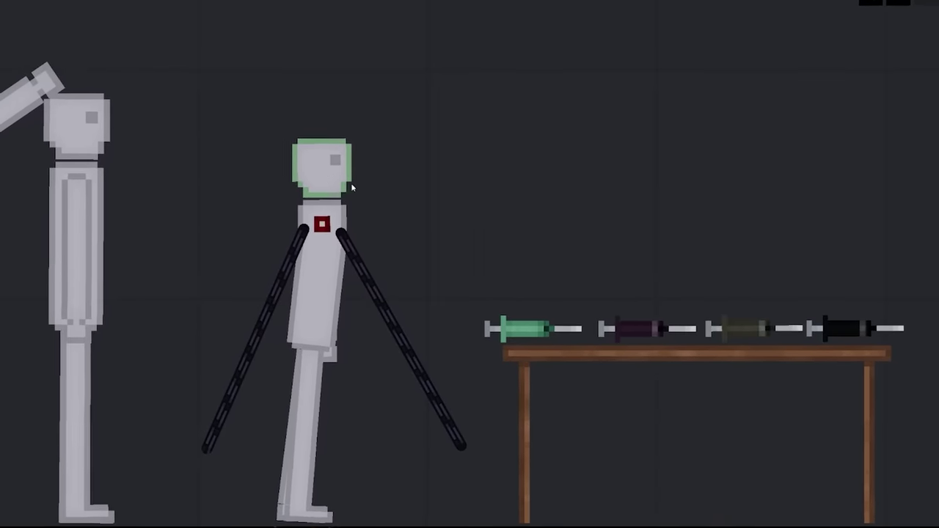
pyautogui.moveTo(525, 337)
pyautogui.mouseDown()
pyautogui.moveTo(151, 228)
pyautogui.moveTo(315, 223)
pyautogui.moveTo(188, 226)
pyautogui.mouseUp()
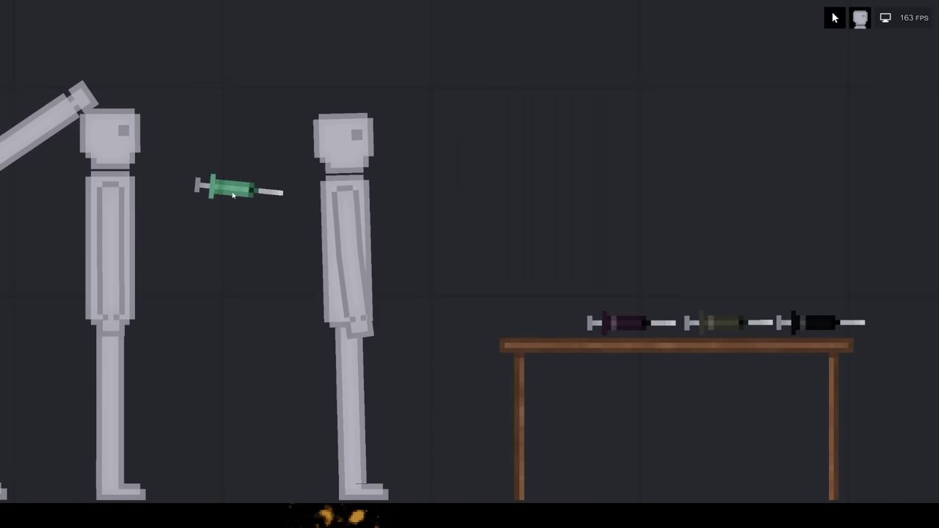
# Step: Stick the green syringe into the figure's back, close the spawn list, and raise its arm
pyautogui.moveTo(228, 192); pyautogui.dragTo(327, 205)
pyautogui.scroll(3, 469, 264)
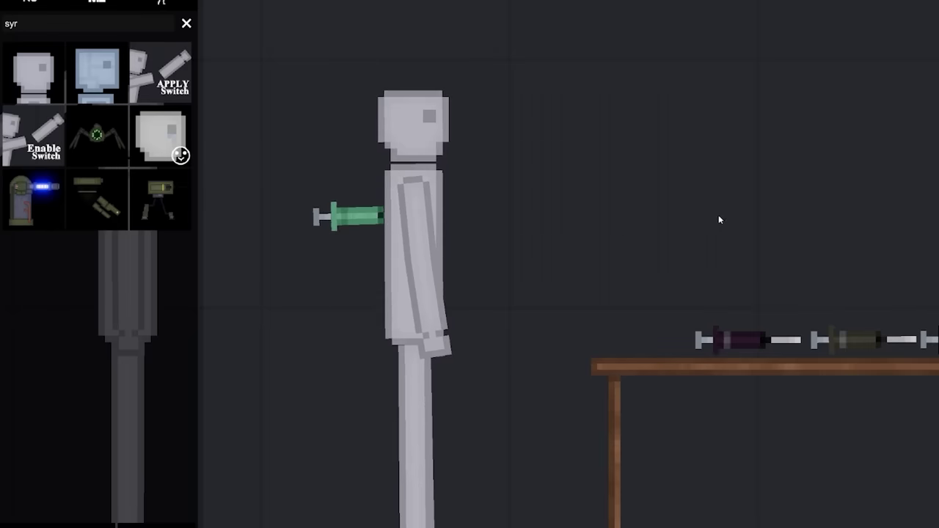
pyautogui.press('Escape')
pyautogui.scroll(-2, 439, 207)
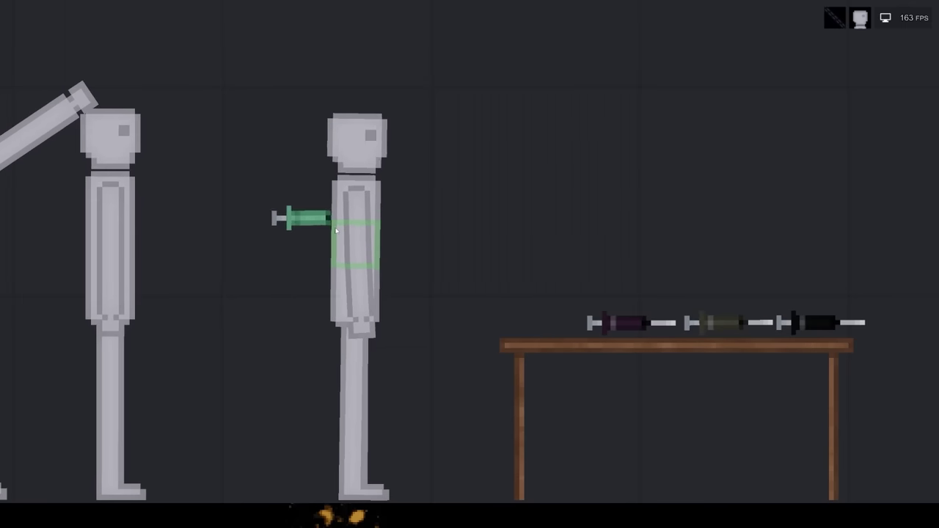
pyautogui.press('Tab')
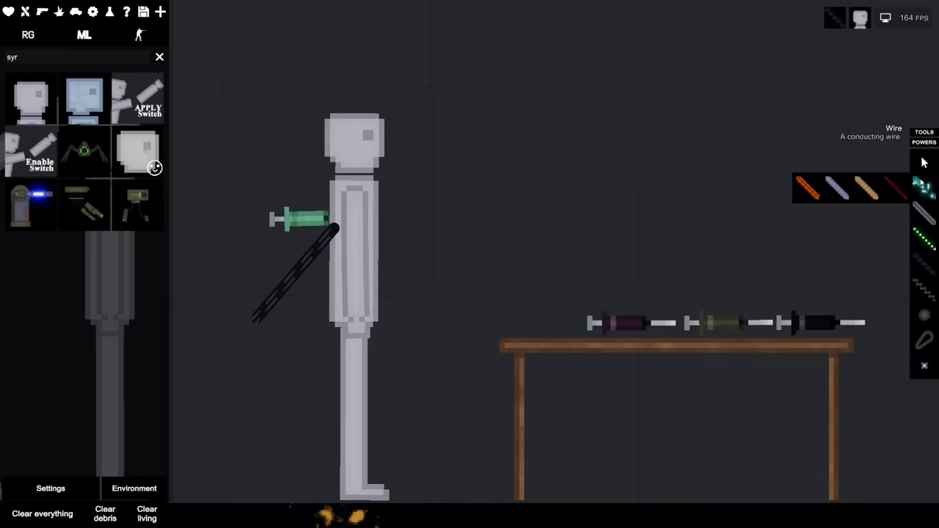
pyautogui.press('Tab')
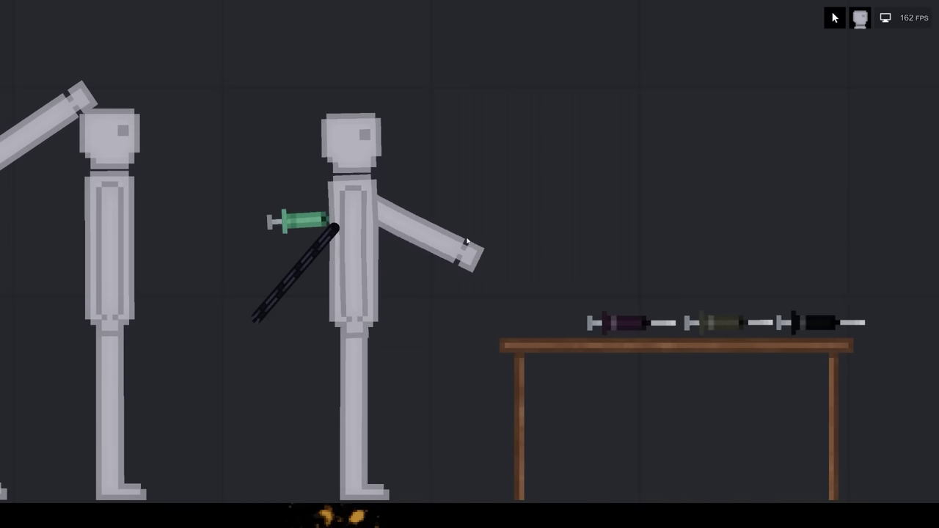
pyautogui.moveTo(484, 195); pyautogui.dragTo(473, 190)
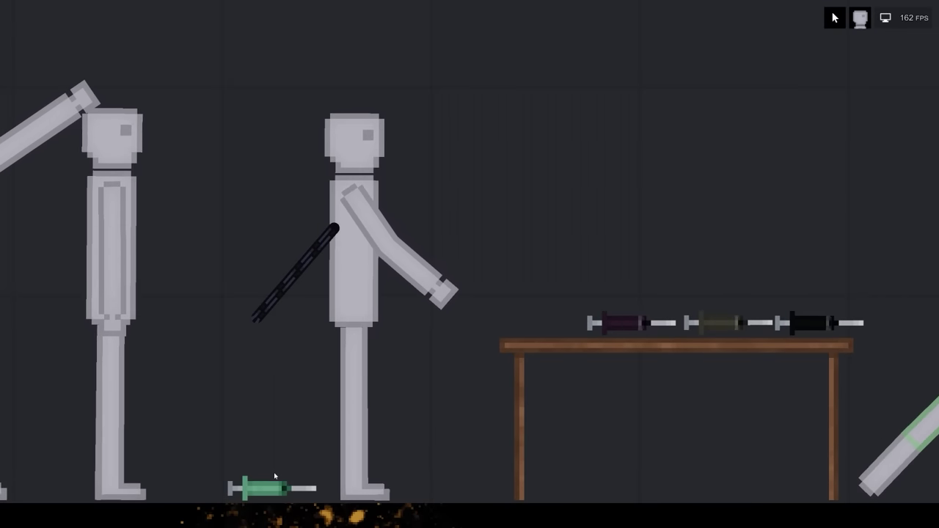
# Step: Re-stab the syringe, push a second black rod through the torso, and lift the forearm horizontal
pyautogui.moveTo(254, 229)
pyautogui.mouseDown()
pyautogui.moveTo(276, 169)
pyautogui.moveTo(345, 191)
pyautogui.mouseUp()
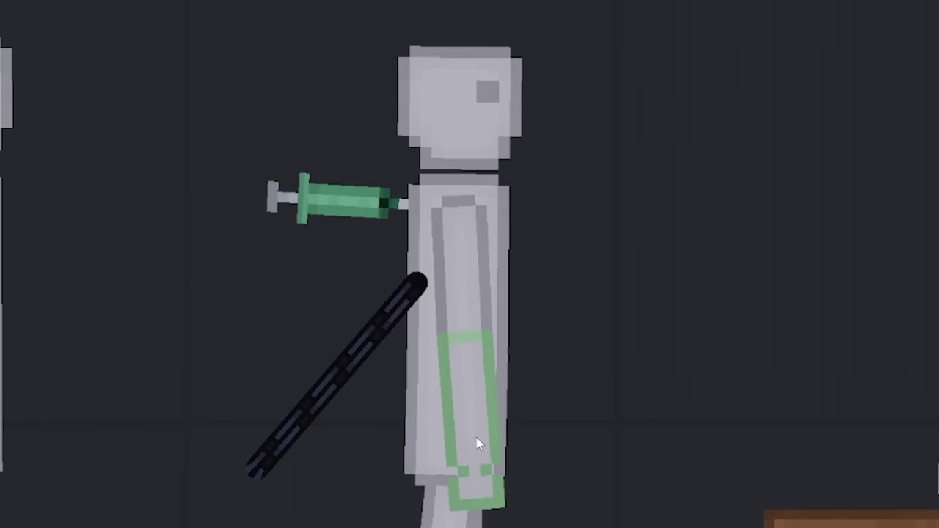
pyautogui.scroll(-3, 476, 443)
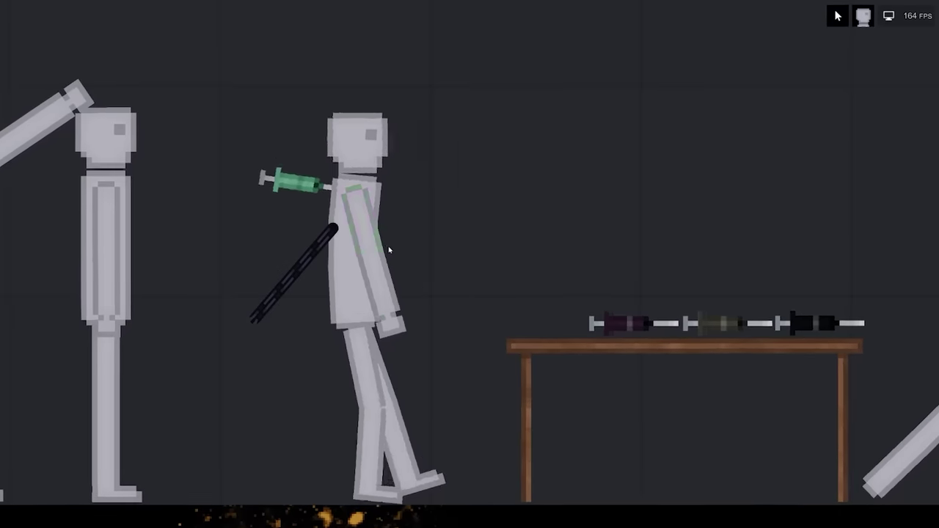
pyautogui.moveTo(416, 270); pyautogui.dragTo(484, 184)
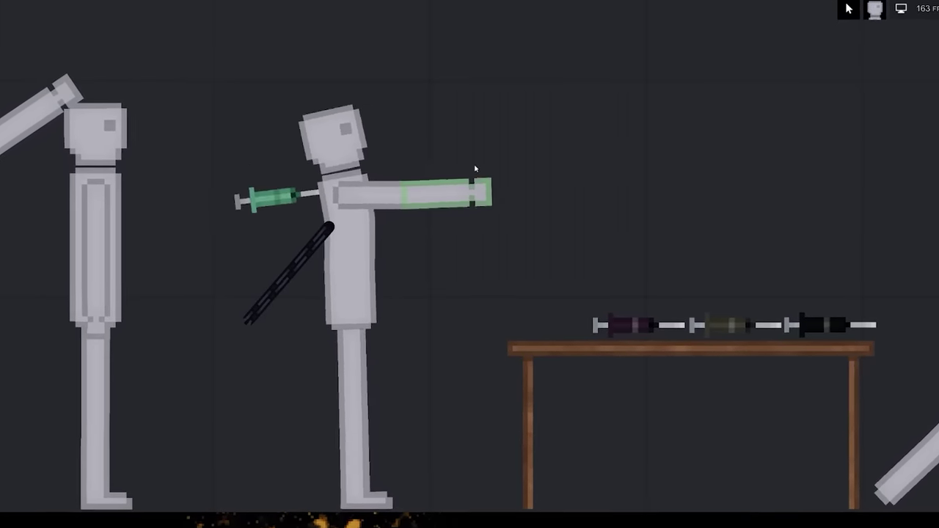
pyautogui.press('Tab')
pyautogui.moveTo(506, 228); pyautogui.dragTo(381, 220)
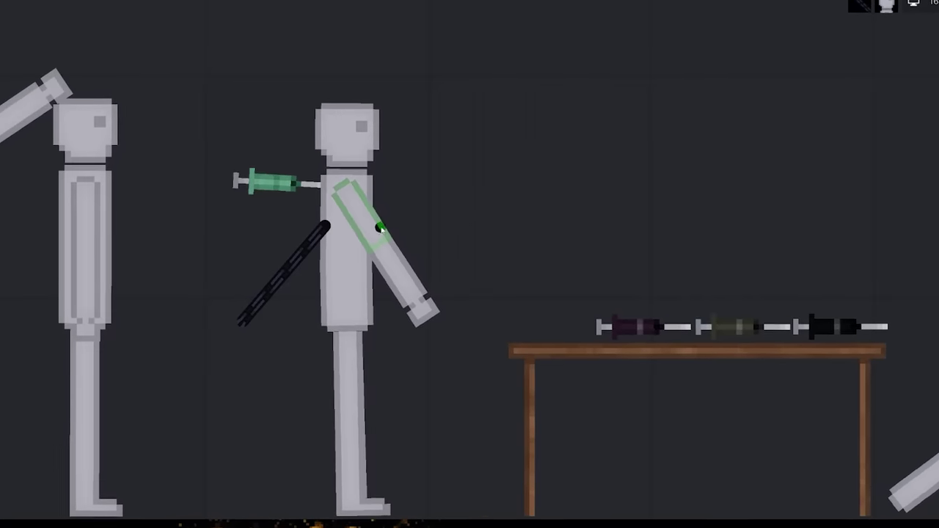
pyautogui.press('Tab')
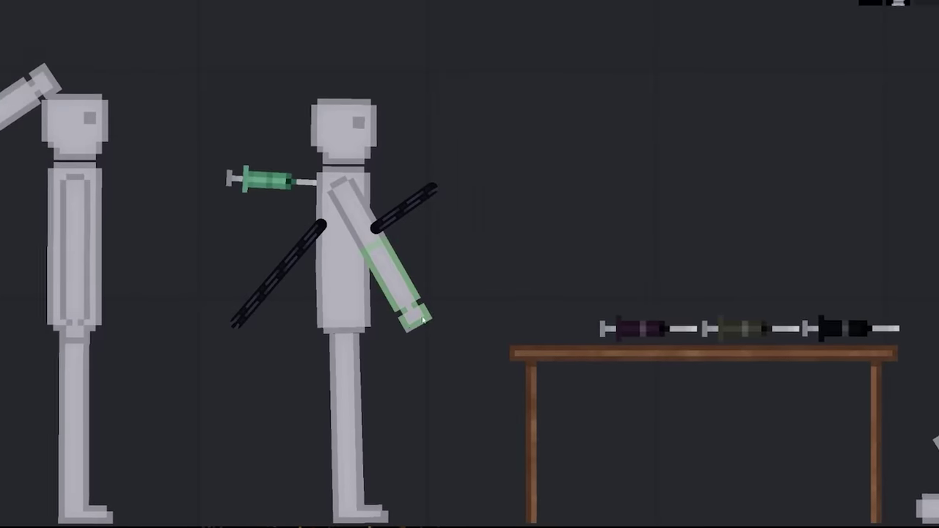
pyautogui.moveTo(415, 308)
pyautogui.mouseDown()
pyautogui.moveTo(450, 255)
pyautogui.moveTo(440, 253)
pyautogui.mouseUp()
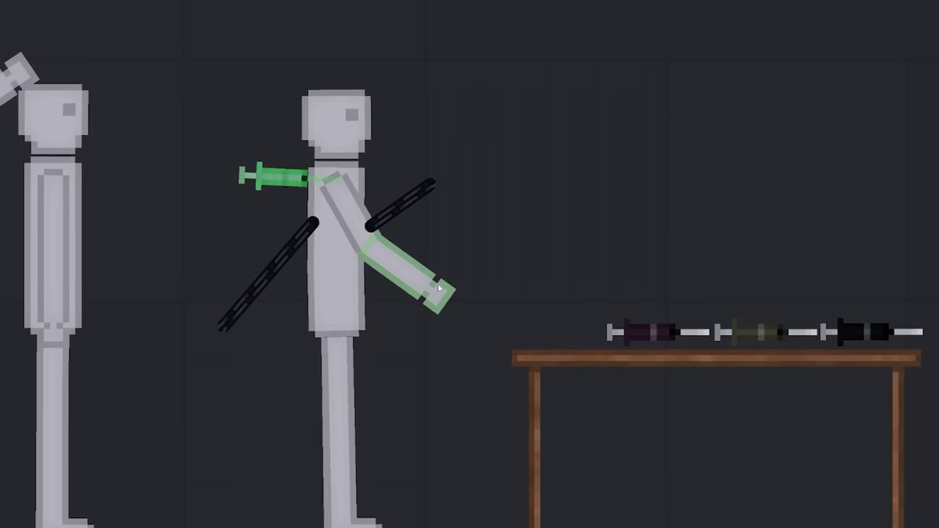
pyautogui.moveTo(439, 292); pyautogui.dragTo(464, 266)
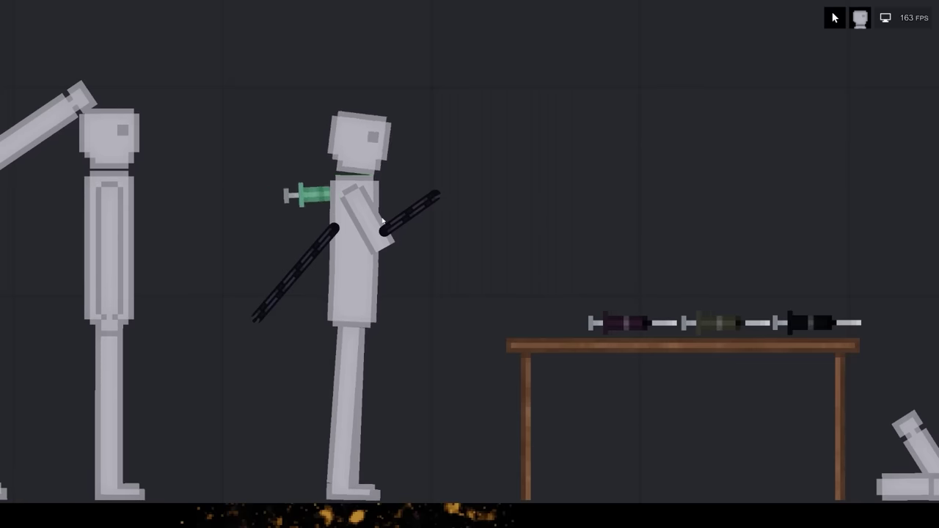
pyautogui.scroll(3, 382, 220)
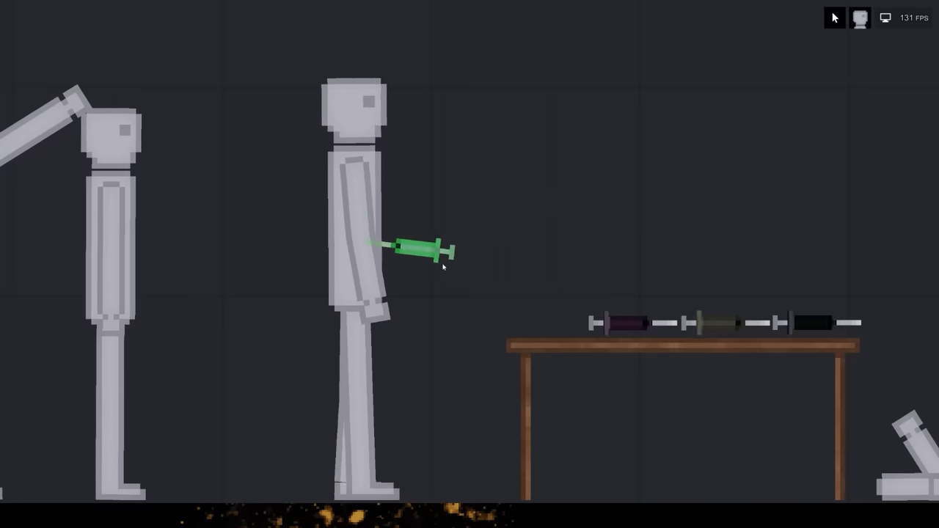
# Step: Inject the green syringe into the ragdoll's head, then tear its arm off onto the table
pyautogui.moveTo(440, 253)
pyautogui.mouseDown()
pyautogui.moveTo(712, 149)
pyautogui.moveTo(345, 100)
pyautogui.mouseUp()
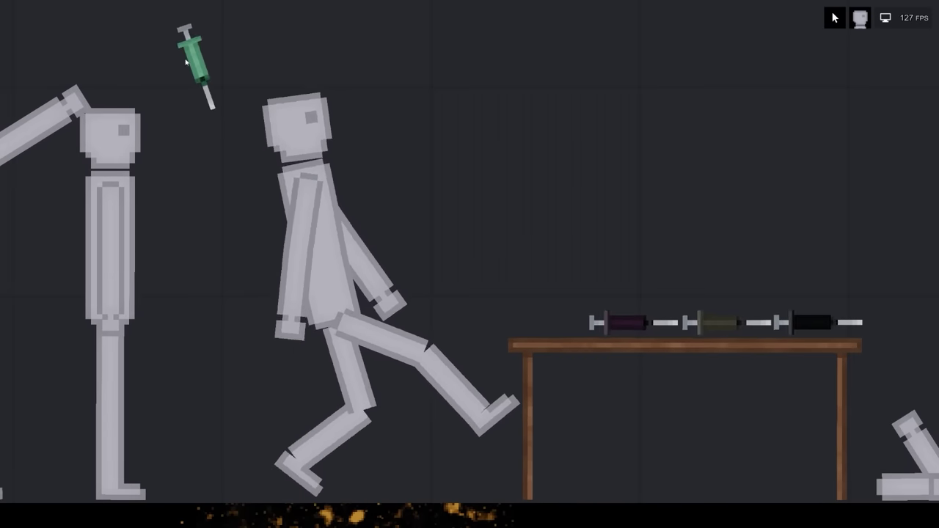
pyautogui.moveTo(195, 63); pyautogui.dragTo(381, 130)
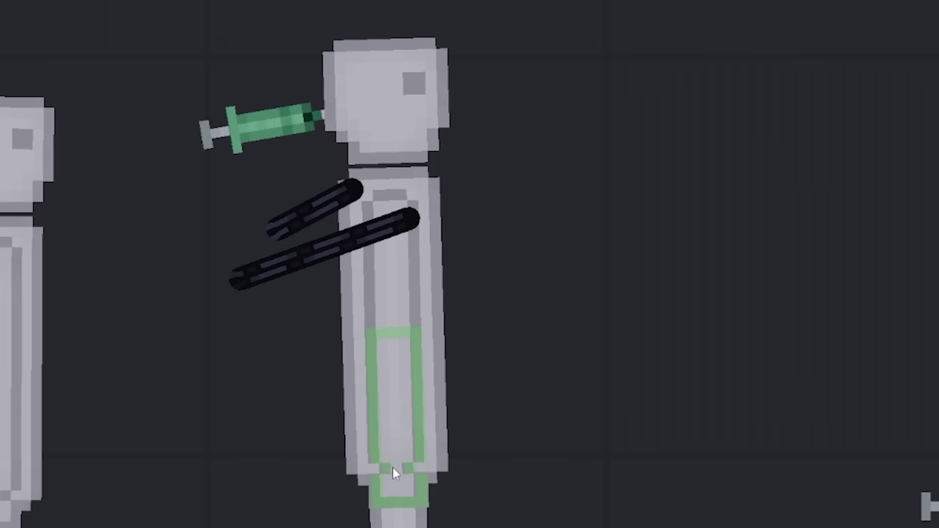
pyautogui.moveTo(556, 402); pyautogui.dragTo(603, 347)
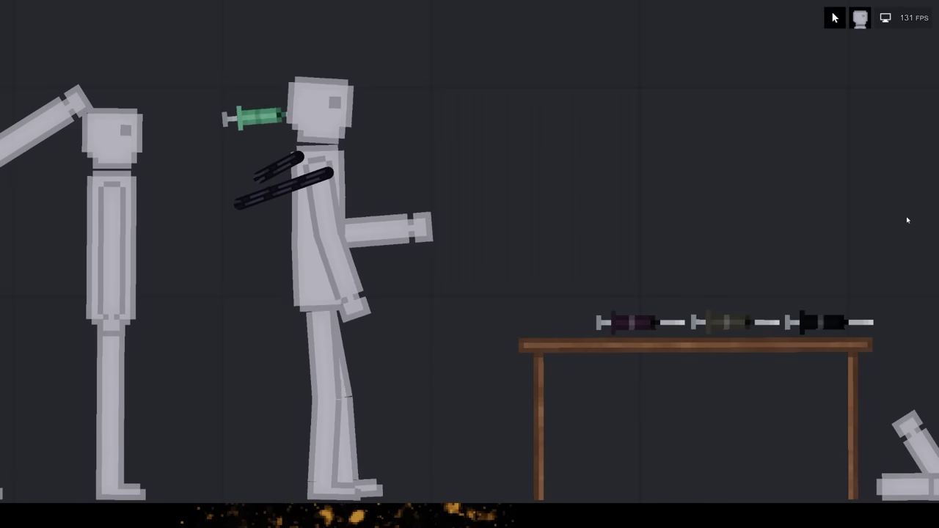
pyautogui.moveTo(807, 322); pyautogui.dragTo(600, 210)
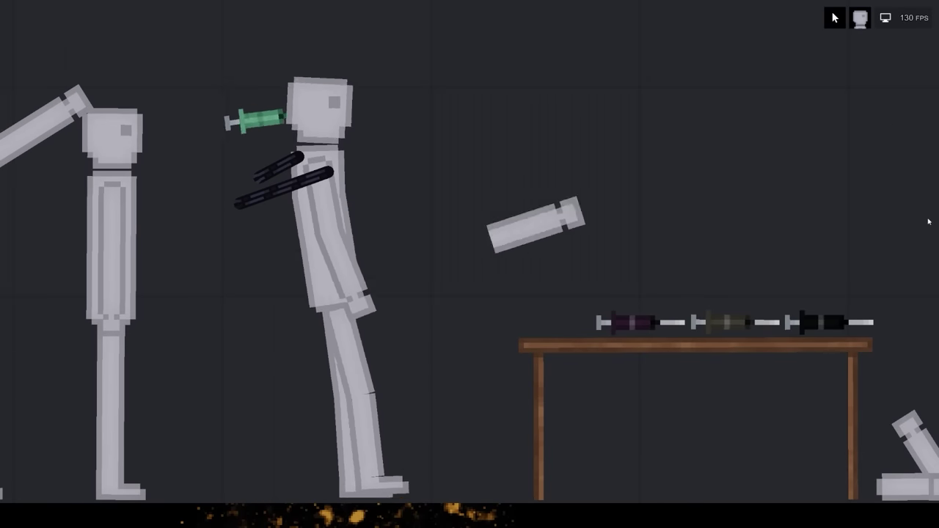
# Step: Grab the ragdoll's head and tilt it onto the syringe again
pyautogui.moveTo(323, 242); pyautogui.dragTo(339, 249)
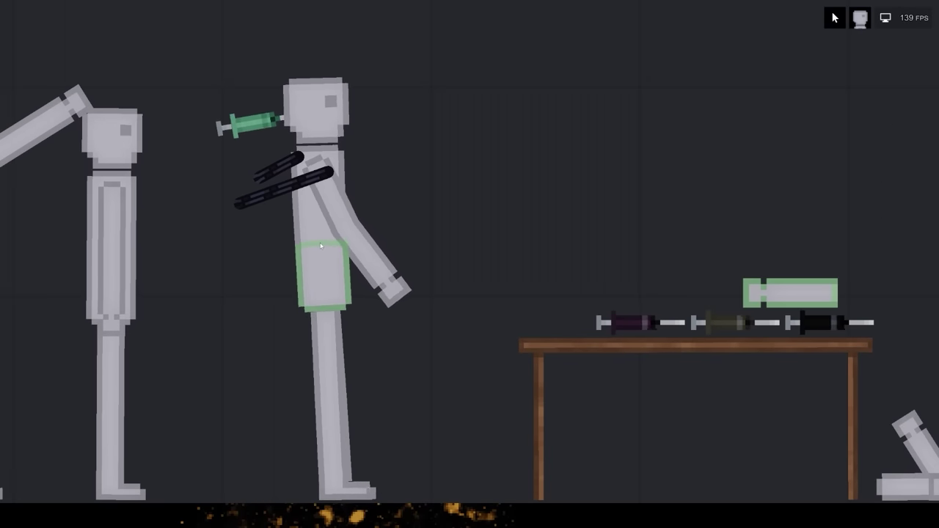
pyautogui.moveTo(382, 125)
pyautogui.mouseDown()
pyautogui.moveTo(416, 89)
pyautogui.moveTo(360, 89)
pyautogui.mouseUp()
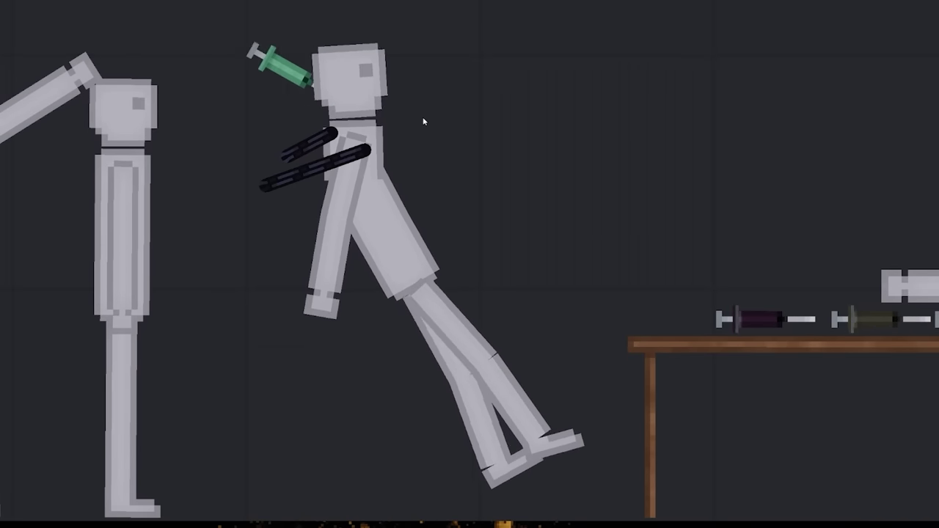
pyautogui.moveTo(231, 52)
pyautogui.mouseDown()
pyautogui.moveTo(378, 74)
pyautogui.moveTo(208, 121)
pyautogui.mouseUp()
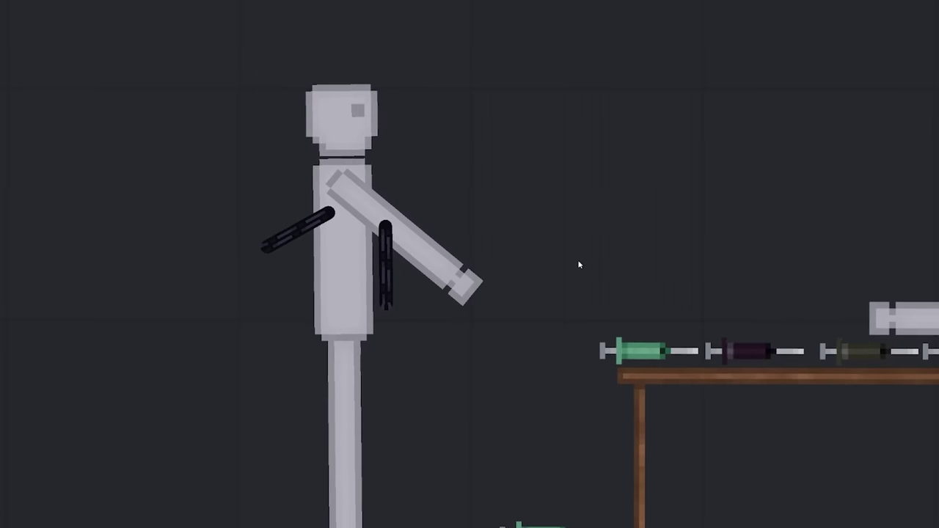
pyautogui.scroll(-2, 594, 262)
pyautogui.scroll(5, 595, 262)
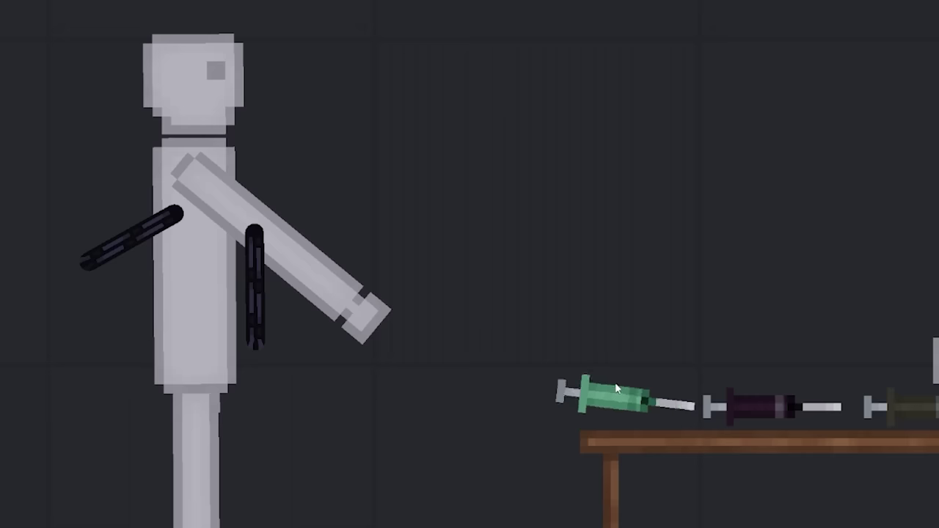
# Step: Retrieve the floating green syringe and stab it into the ragdoll's chest
pyautogui.moveTo(606, 312); pyautogui.dragTo(537, 233)
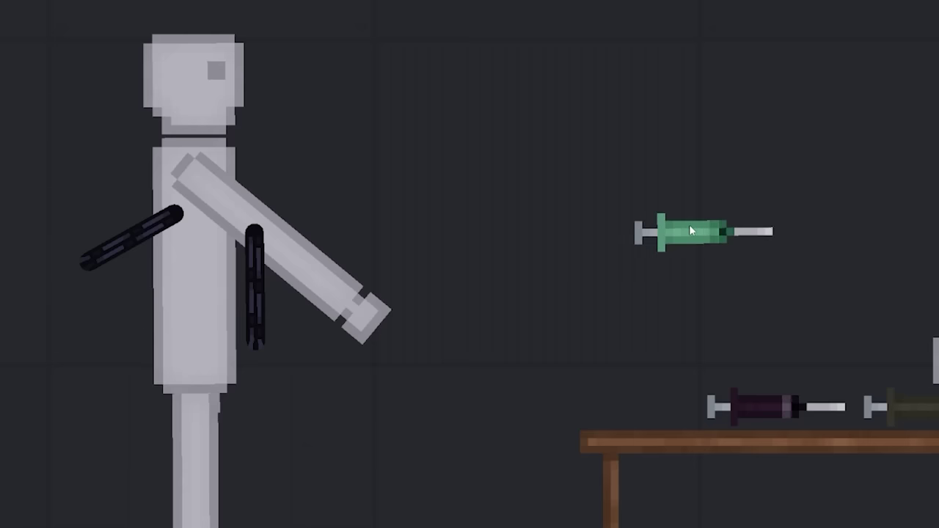
pyautogui.moveTo(689, 232); pyautogui.dragTo(617, 410)
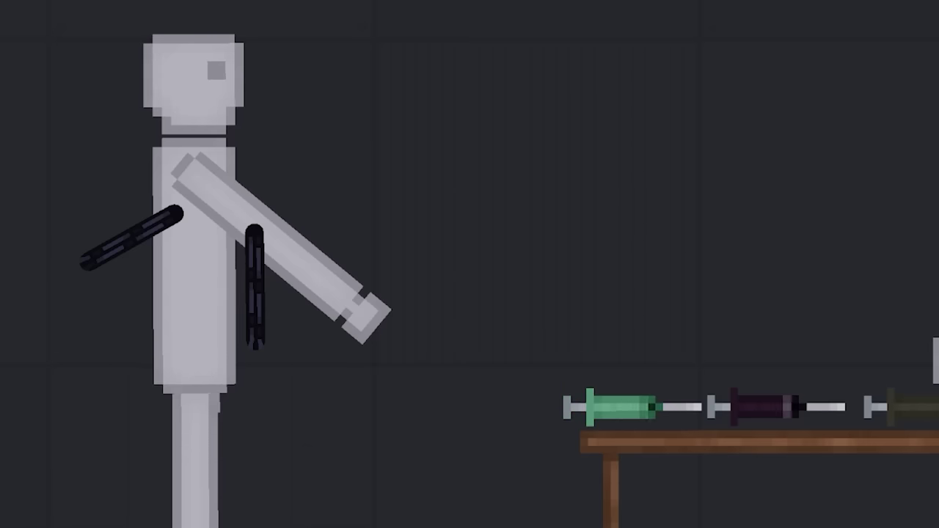
pyautogui.moveTo(19, 171); pyautogui.dragTo(279, 179)
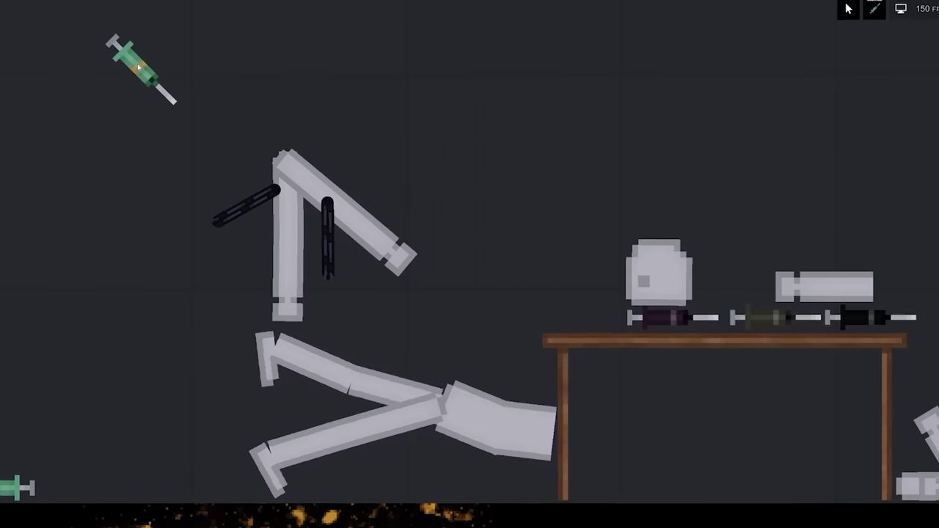
# Step: Stab the syringe into the head and swing a second syringe at the floating torso
pyautogui.moveTo(165, 88); pyautogui.dragTo(283, 158)
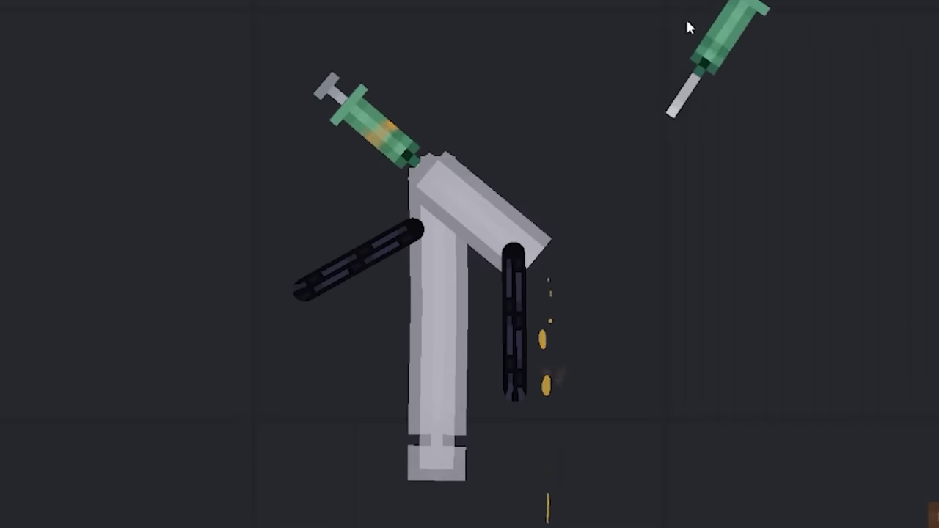
pyautogui.moveTo(670, 35); pyautogui.dragTo(387, 89)
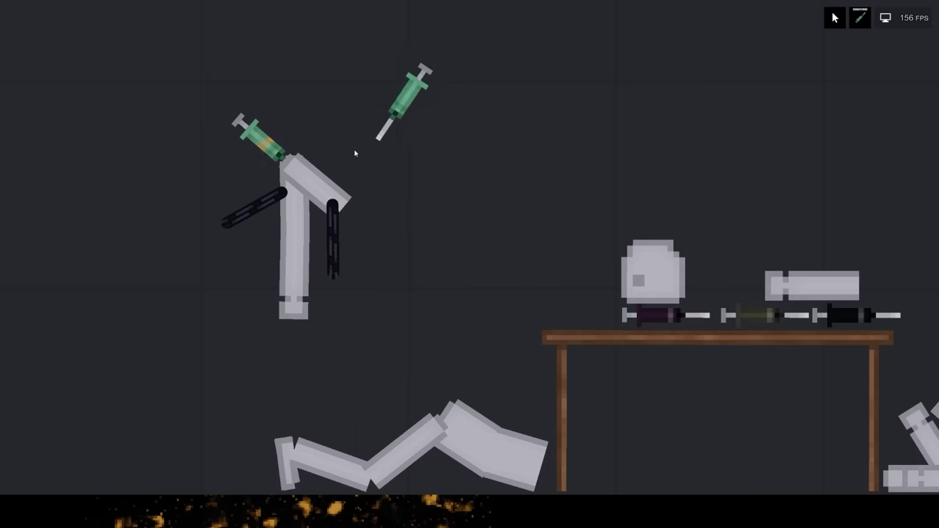
pyautogui.moveTo(354, 152); pyautogui.dragTo(382, 69)
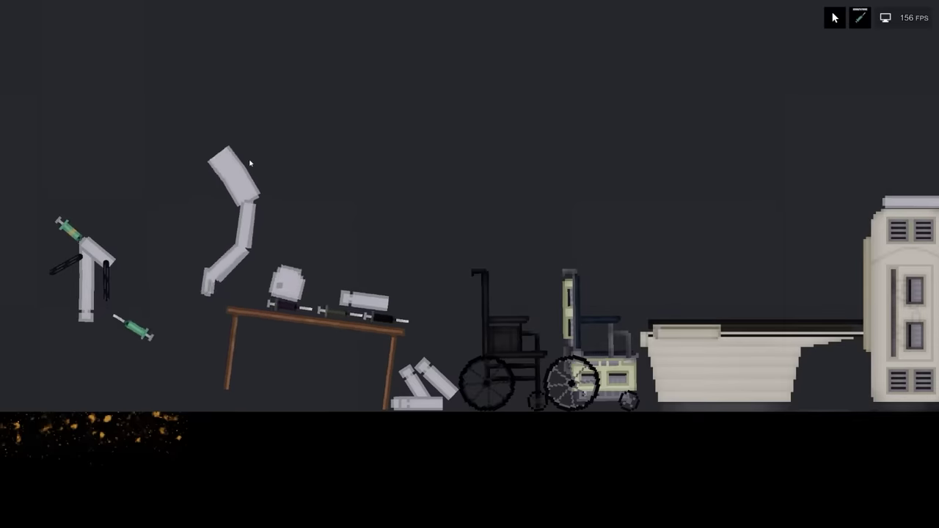
# Step: Lower the detached legs onto the black wheelchair and tip the chair upright
pyautogui.moveTo(250, 163); pyautogui.dragTo(372, 96)
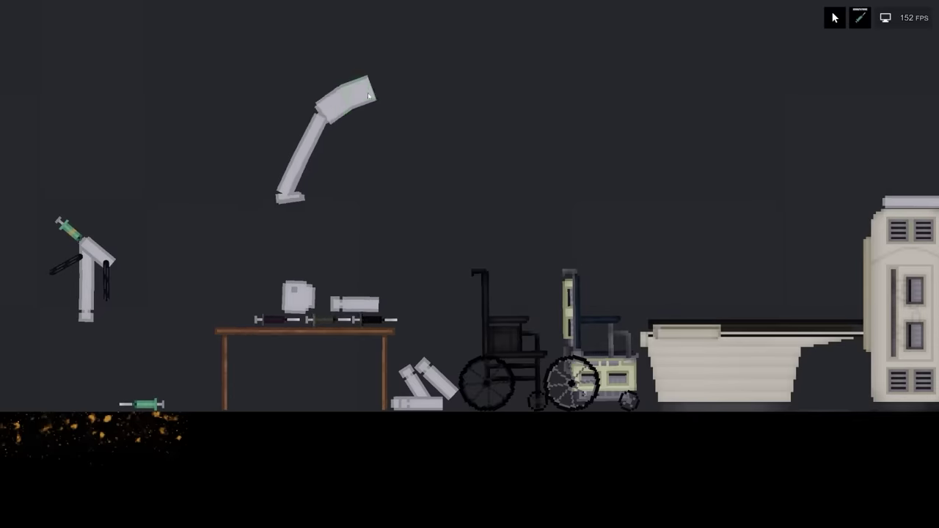
pyautogui.moveTo(455, 114)
pyautogui.mouseDown()
pyautogui.moveTo(532, 325)
pyautogui.moveTo(587, 253)
pyautogui.moveTo(478, 215)
pyautogui.mouseUp()
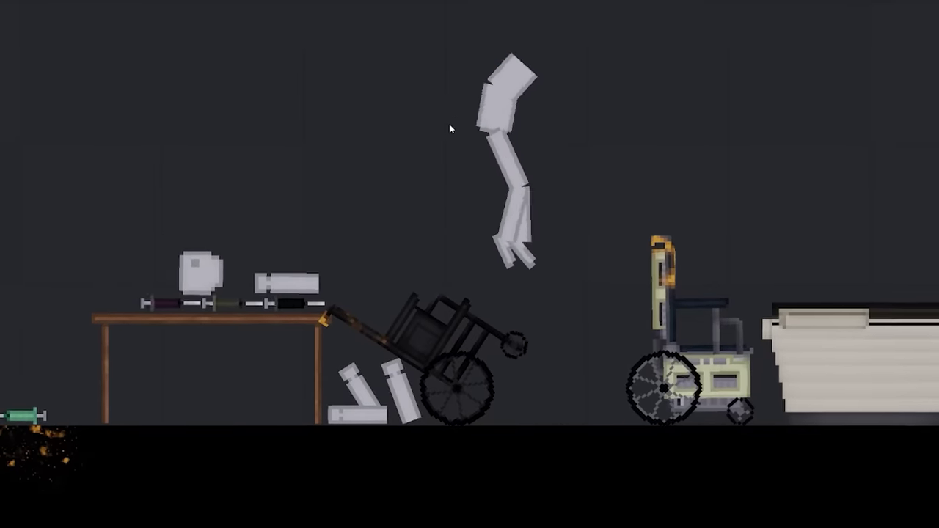
pyautogui.moveTo(478, 214); pyautogui.dragTo(372, 282)
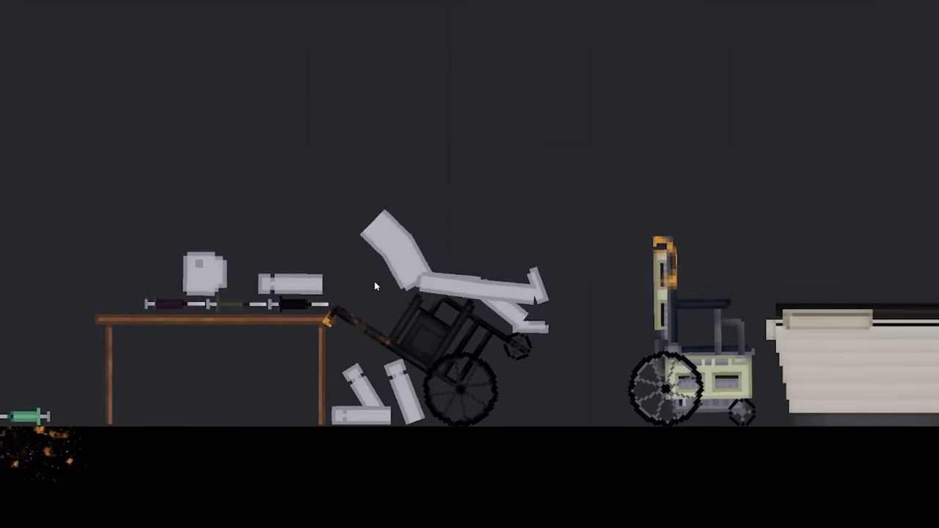
pyautogui.moveTo(446, 356); pyautogui.dragTo(513, 309)
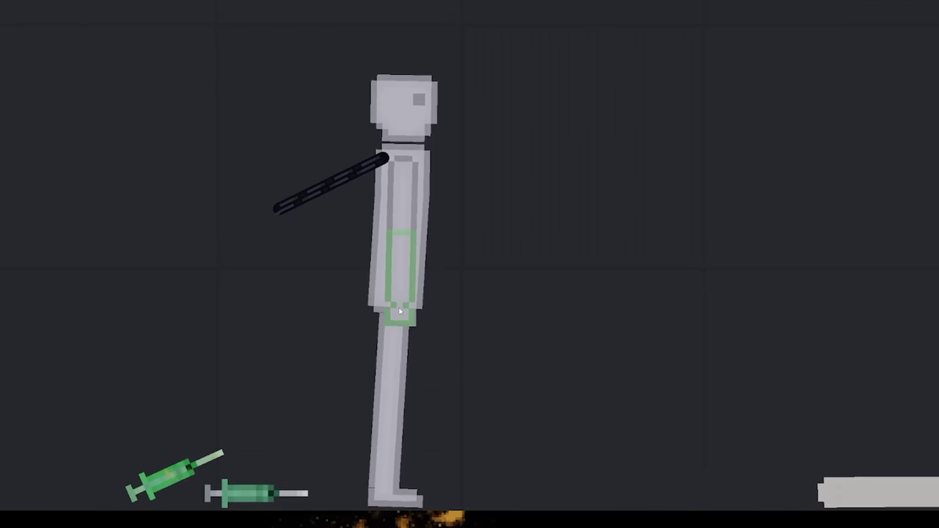
# Step: Pull the standing ragdoll's forearm outward to the right
pyautogui.moveTo(400, 312); pyautogui.dragTo(499, 219)
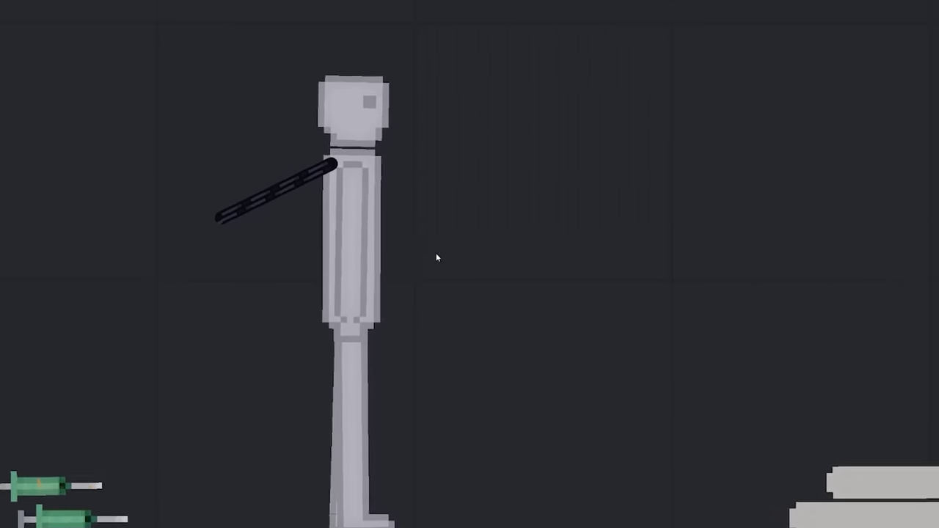
# Step: Inject the purple syringe into the ragdoll's shoulder, collapse it, and lift the body
pyautogui.moveTo(240, 104)
pyautogui.mouseDown()
pyautogui.moveTo(398, 428)
pyautogui.moveTo(137, 266)
pyautogui.moveTo(478, 294)
pyautogui.mouseUp()
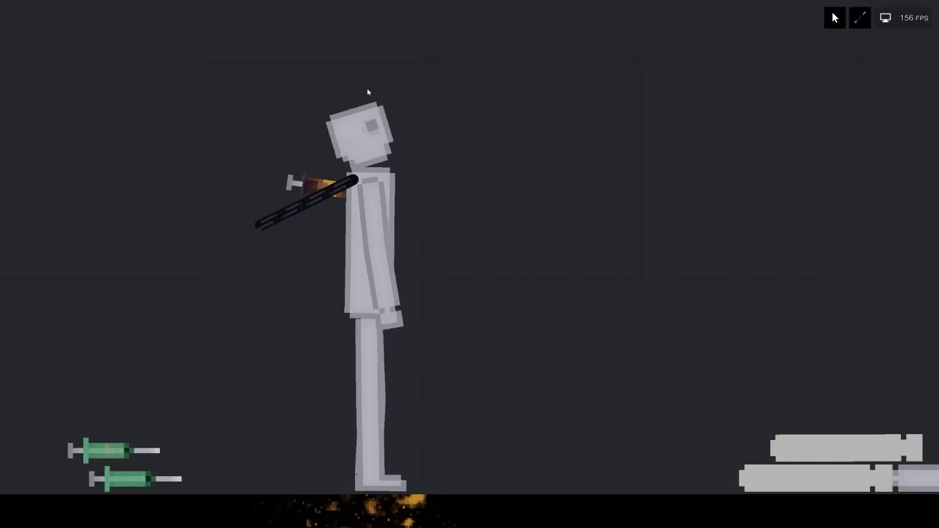
pyautogui.scroll(3, 368, 93)
pyautogui.scroll(3, 418, 184)
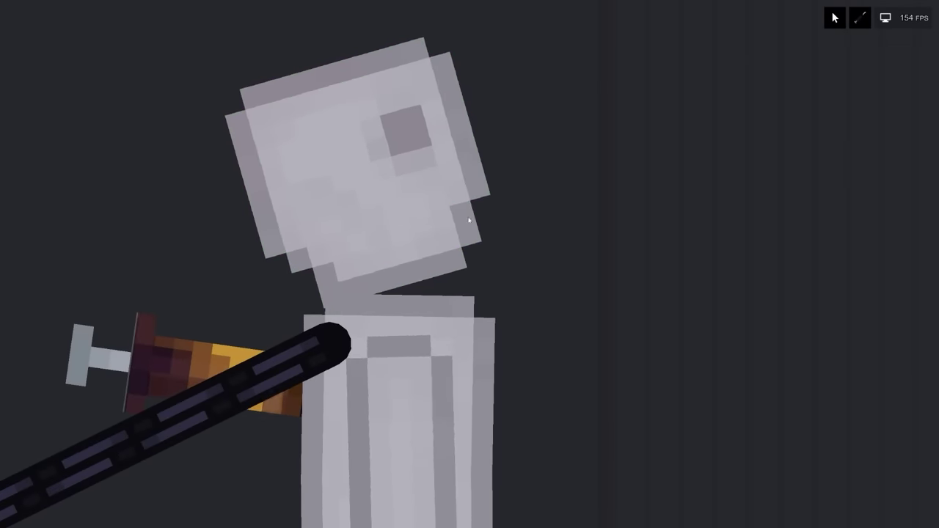
pyautogui.scroll(2, 441, 210)
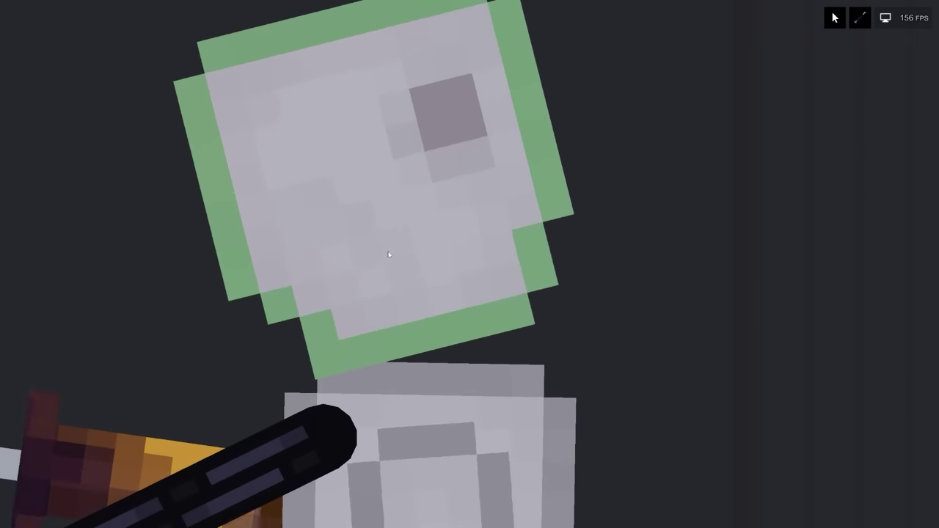
pyautogui.scroll(-5, 389, 255)
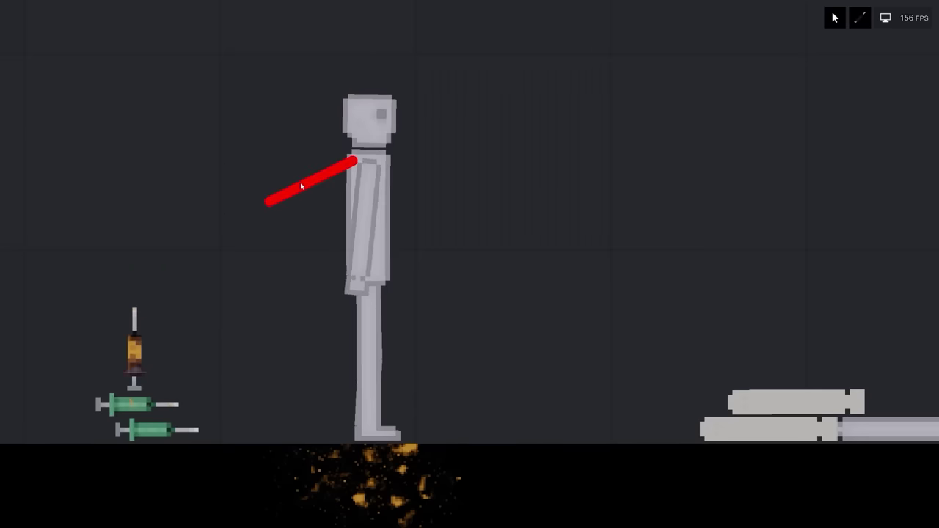
pyautogui.click(391, 188)
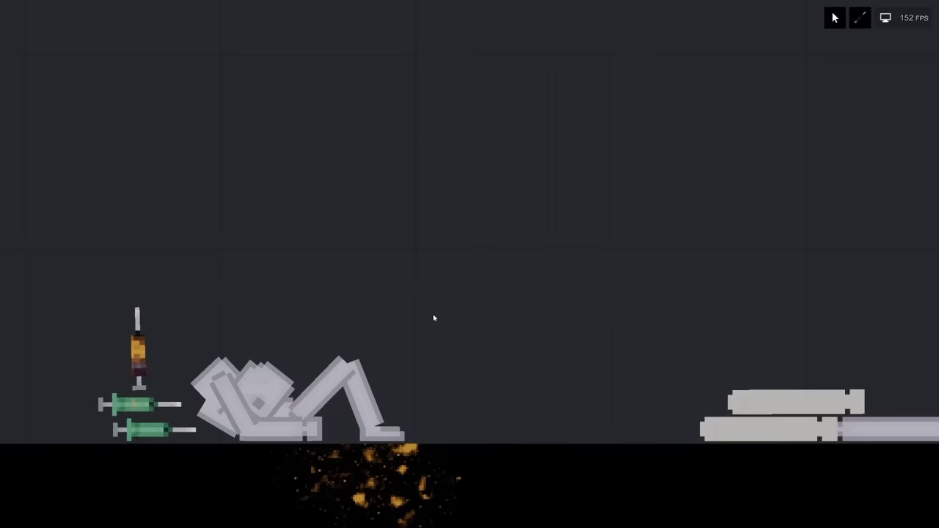
pyautogui.moveTo(295, 351); pyautogui.dragTo(345, 220)
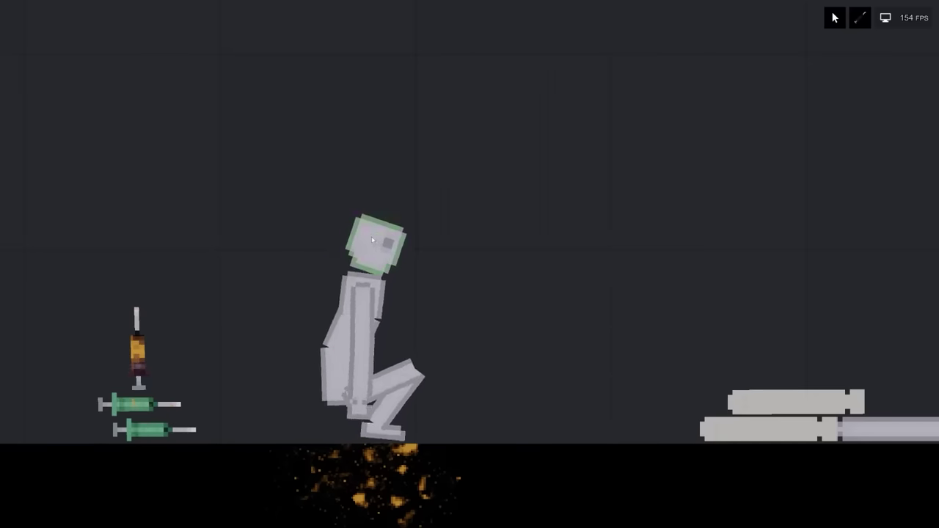
pyautogui.scroll(3, 345, 220)
# Step: Lower a green syringe onto the ragdoll to revive it, then pull the syringe away
pyautogui.moveTo(302, 174); pyautogui.dragTo(542, 117)
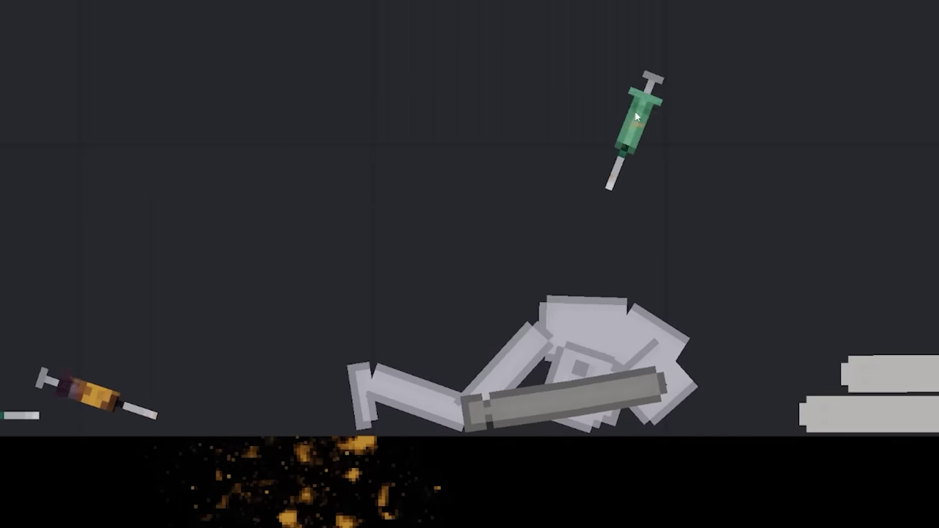
pyautogui.moveTo(635, 123); pyautogui.dragTo(536, 252)
pyautogui.scroll(-3, 587, 183)
pyautogui.moveTo(558, 383)
pyautogui.mouseDown()
pyautogui.moveTo(186, 261)
pyautogui.moveTo(218, 360)
pyautogui.mouseUp()
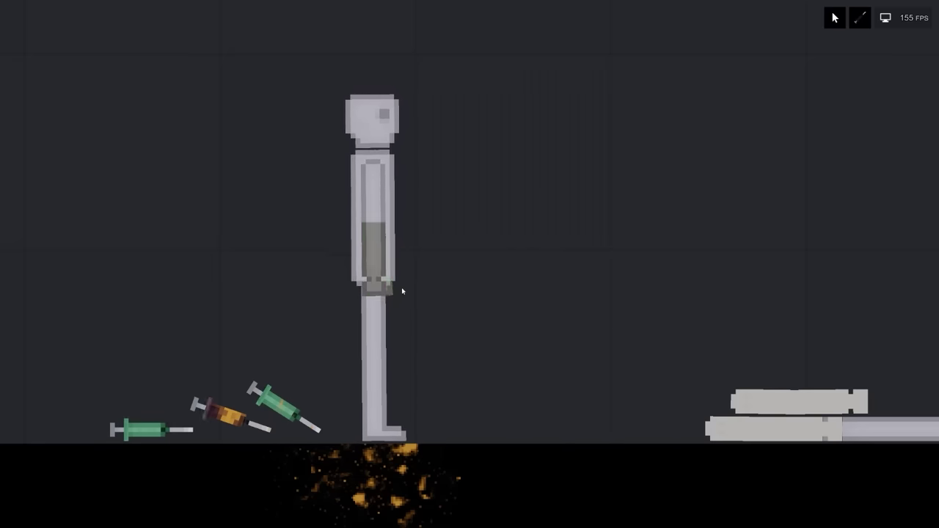
# Step: Fling the ragdoll, set it back on the rods, and stab the green syringe into its chest
pyautogui.moveTo(426, 241)
pyautogui.mouseDown()
pyautogui.moveTo(355, 261)
pyautogui.moveTo(433, 256)
pyautogui.moveTo(661, 404)
pyautogui.mouseUp()
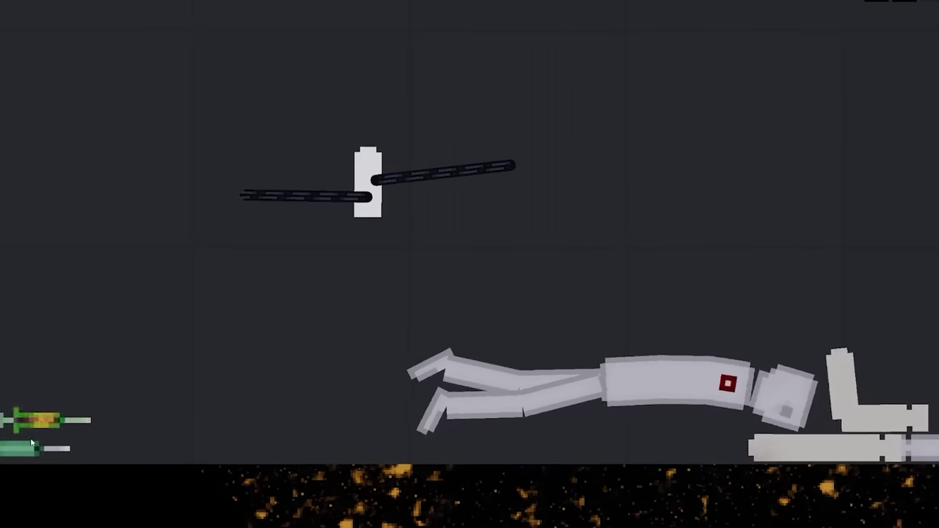
pyautogui.moveTo(33, 443)
pyautogui.mouseDown()
pyautogui.moveTo(577, 253)
pyautogui.moveTo(665, 206)
pyautogui.mouseUp()
pyautogui.moveTo(786, 403); pyautogui.dragTo(411, 147)
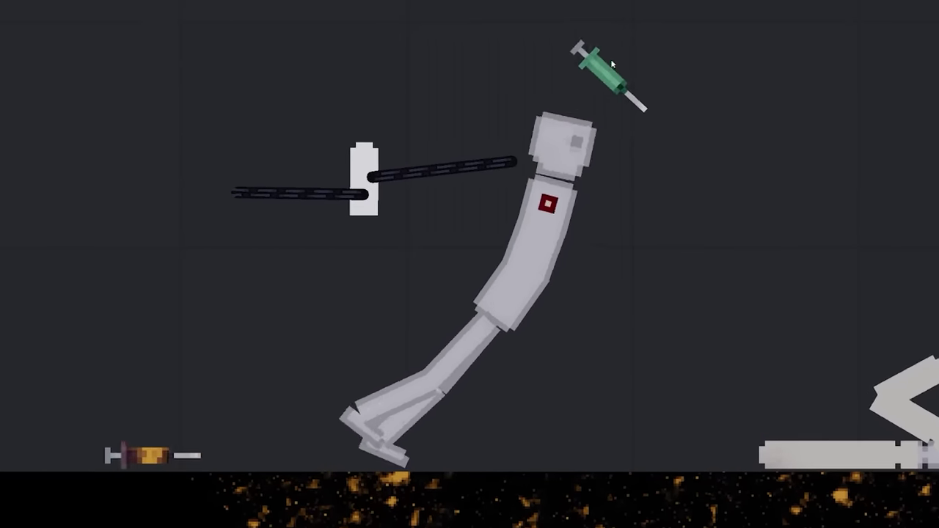
pyautogui.moveTo(664, 140); pyautogui.dragTo(246, 255)
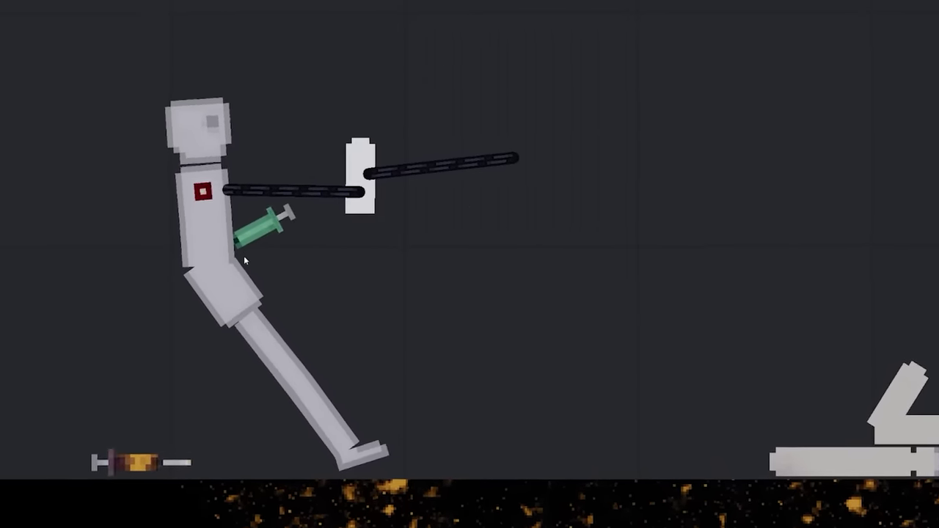
pyautogui.scroll(4, 246, 255)
pyautogui.scroll(-4, 456, 455)
# Step: Pull the ragdoll off the rods, stand it up, and drop the syringe on the ground
pyautogui.moveTo(485, 221)
pyautogui.mouseDown()
pyautogui.moveTo(330, 235)
pyautogui.moveTo(209, 221)
pyautogui.mouseUp()
pyautogui.scroll(2, 124, 296)
pyautogui.moveTo(95, 359); pyautogui.dragTo(250, 232)
pyautogui.moveTo(125, 338)
pyautogui.mouseDown()
pyautogui.moveTo(288, 230)
pyautogui.moveTo(440, 347)
pyautogui.mouseUp()
pyautogui.moveTo(220, 309); pyautogui.dragTo(303, 327)
pyautogui.scroll(4, 302, 326)
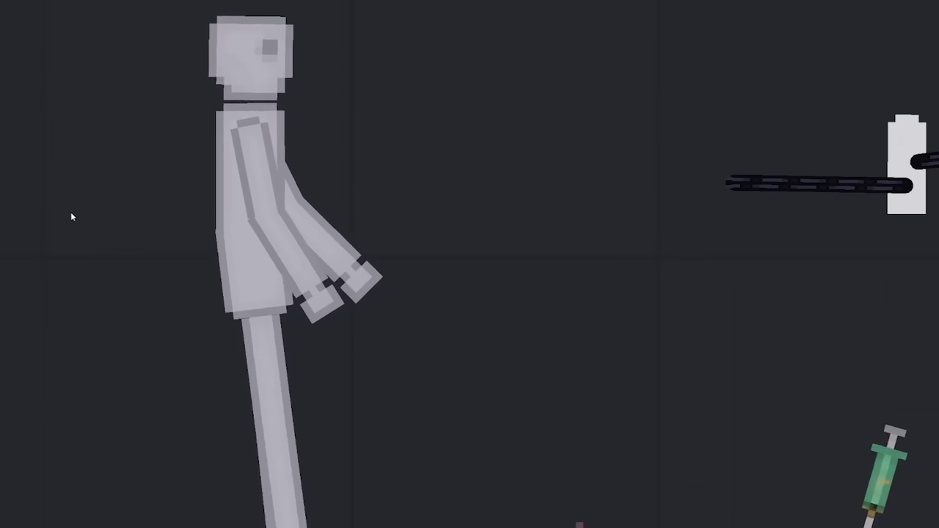
pyautogui.scroll(-2, 88, 198)
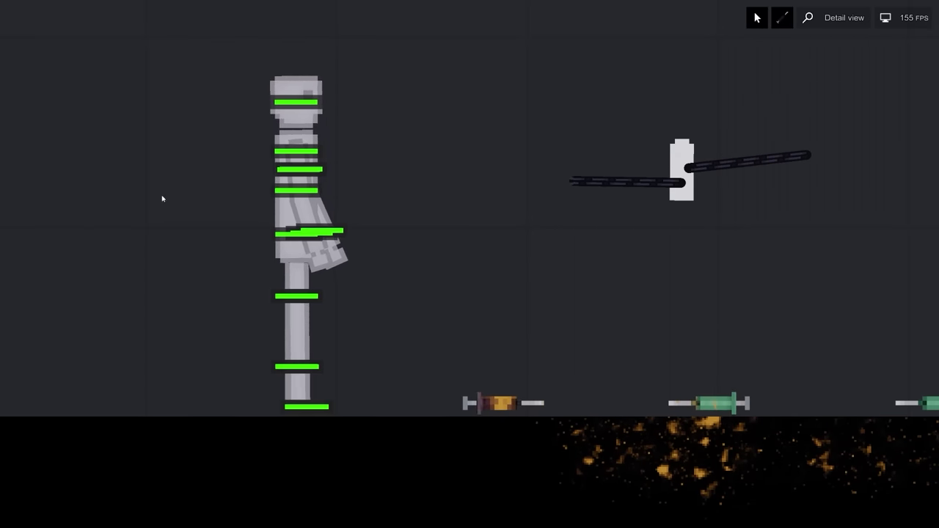
pyautogui.scroll(3, 181, 206)
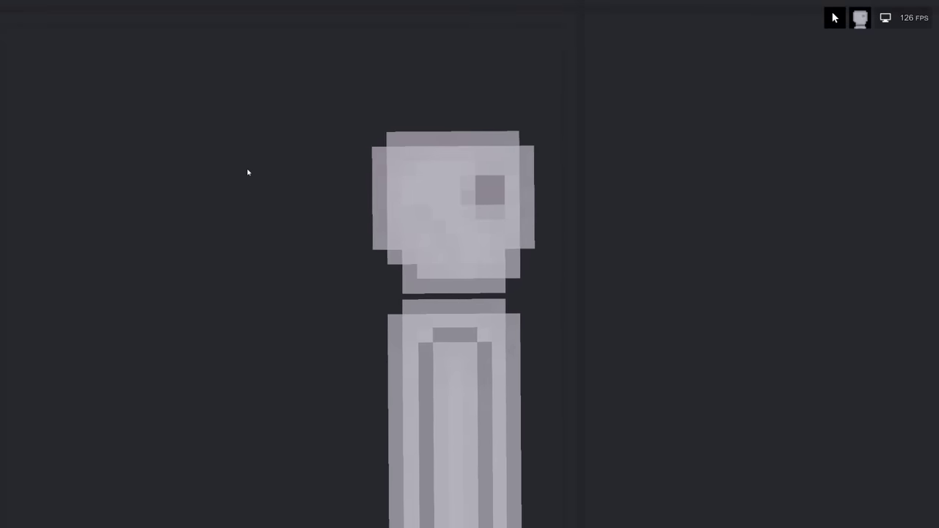
pyautogui.scroll(-3, 216, 269)
pyautogui.scroll(-2, 440, 154)
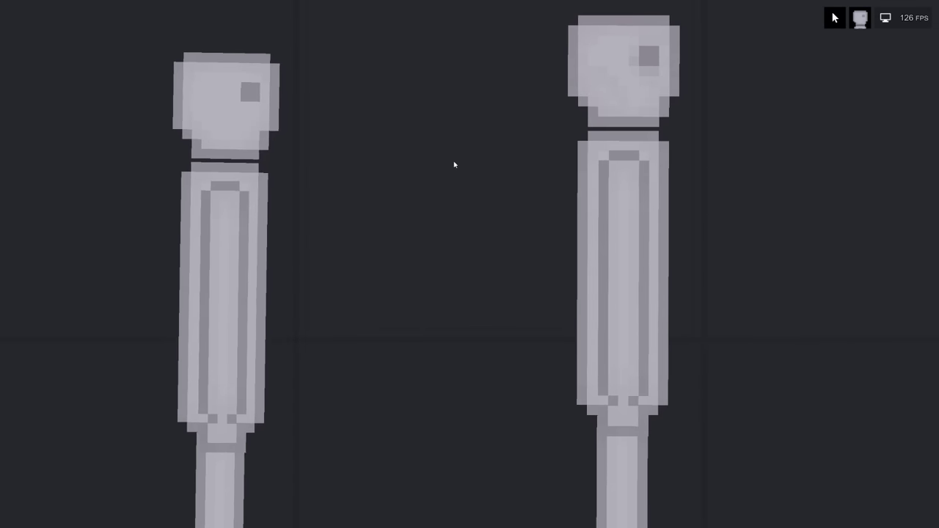
pyautogui.scroll(-1, 411, 235)
pyautogui.scroll(-2, 461, 275)
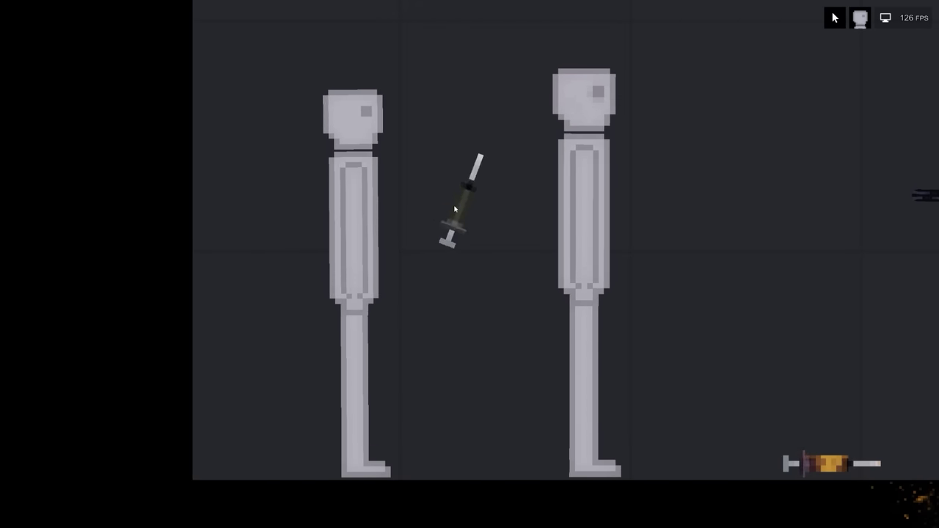
# Step: Inject the dark syringe into the left ragdoll, move it aside, and pull the rod from the white block
pyautogui.moveTo(485, 182); pyautogui.dragTo(348, 193)
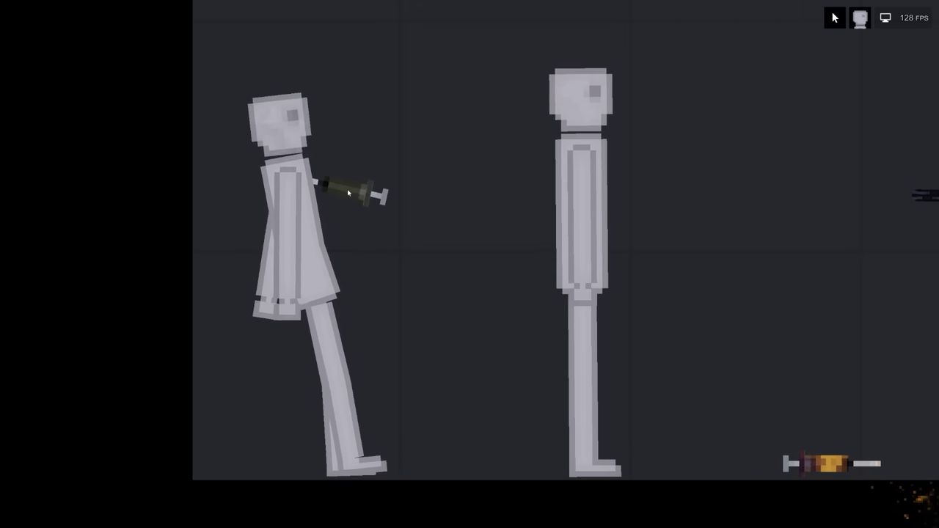
pyautogui.scroll(2, 530, 262)
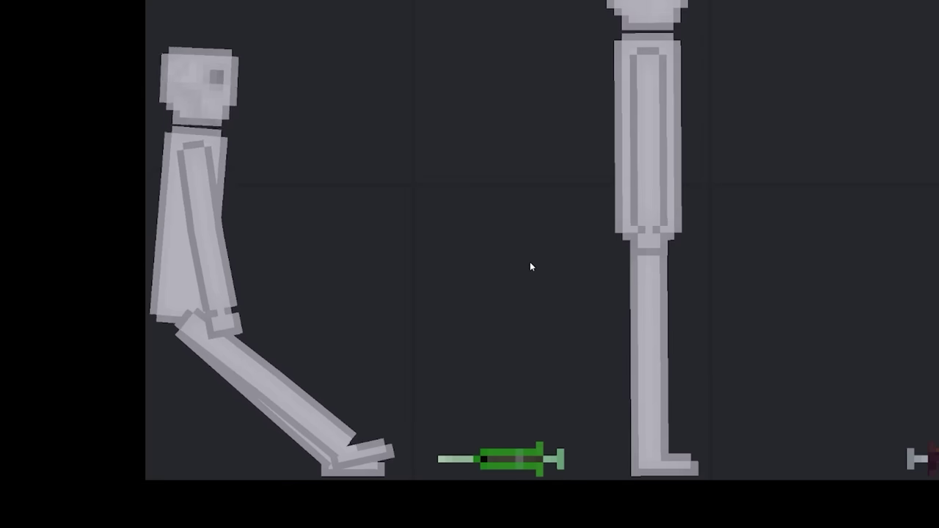
pyautogui.scroll(-2, 521, 261)
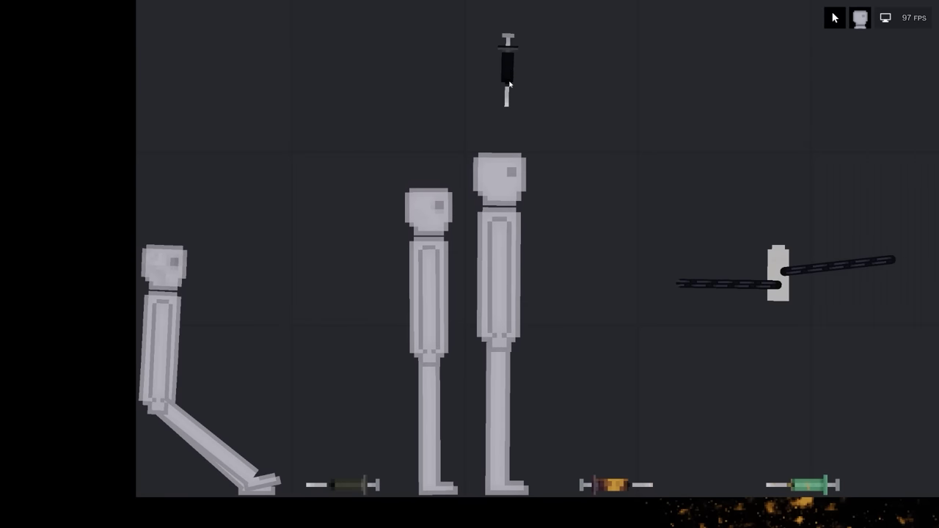
pyautogui.moveTo(506, 101); pyautogui.dragTo(316, 165)
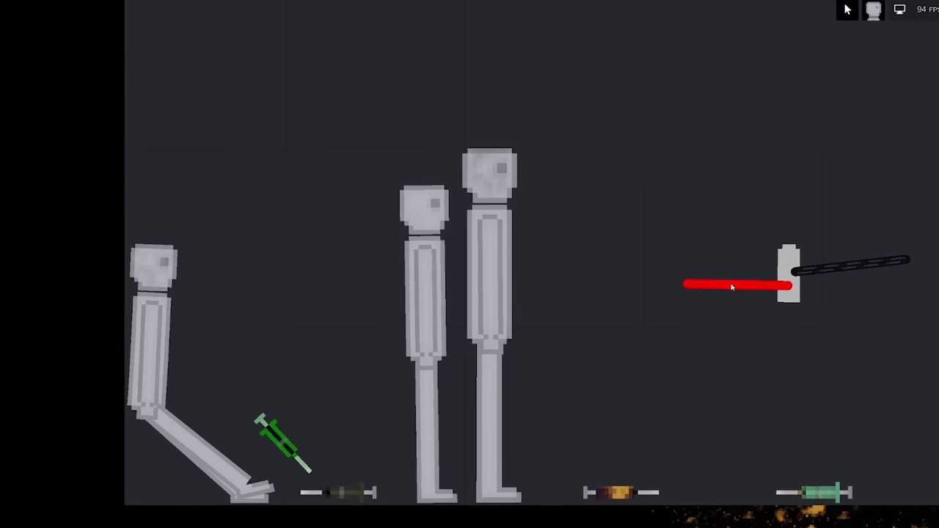
pyautogui.moveTo(719, 283); pyautogui.dragTo(866, 272)
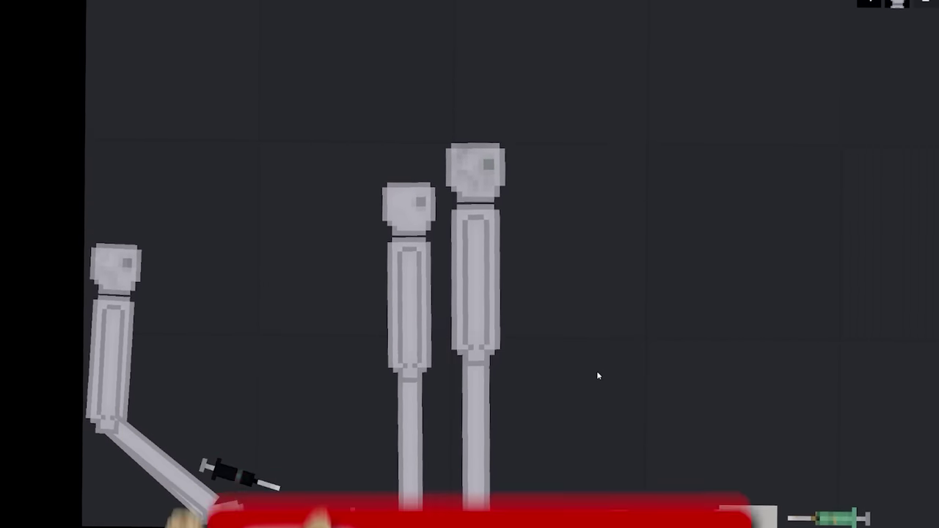
pyautogui.scroll(3, 596, 372)
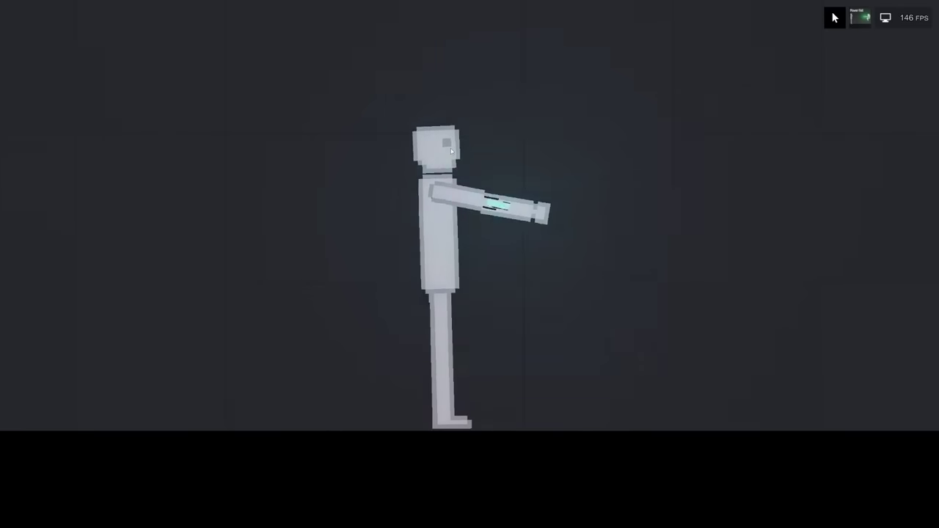
# Step: Select the ragdoll holding the glowing device
pyautogui.click(448, 257)
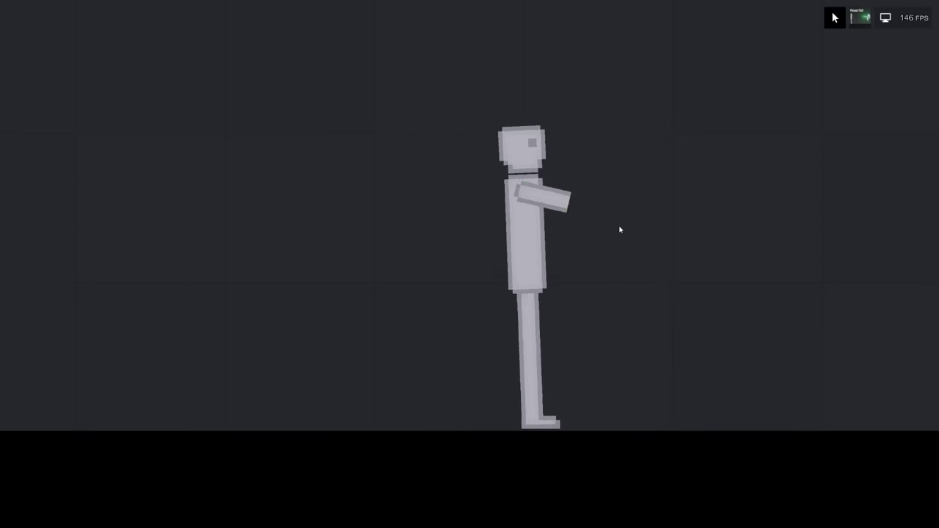
pyautogui.scroll(-3, 621, 235)
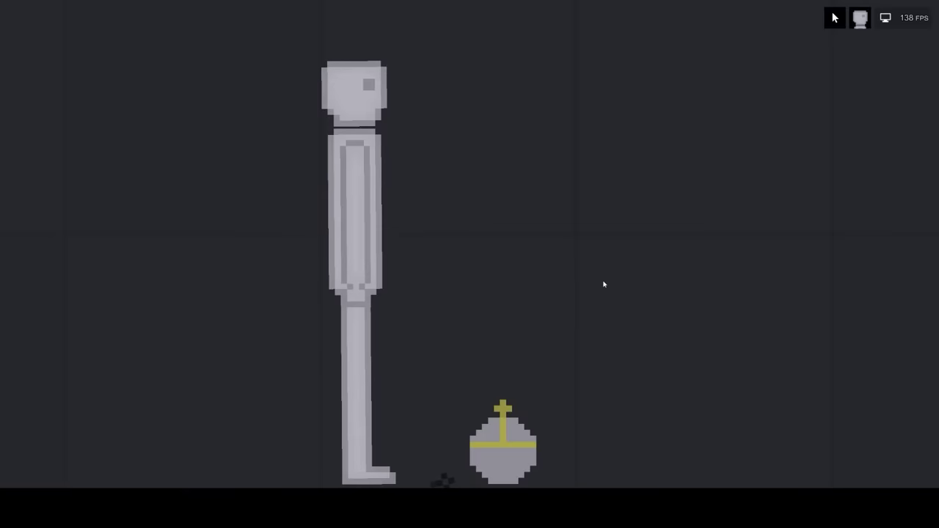
pyautogui.scroll(-2, 604, 284)
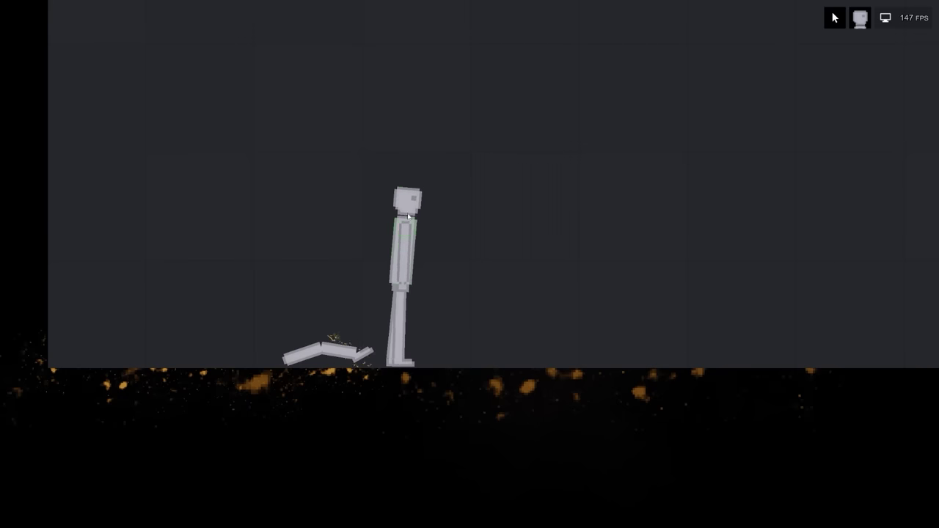
# Step: Stand the ragdoll upright and ready a red explosive on its head
pyautogui.moveTo(408, 203); pyautogui.dragTo(417, 201)
pyautogui.press('Tab')
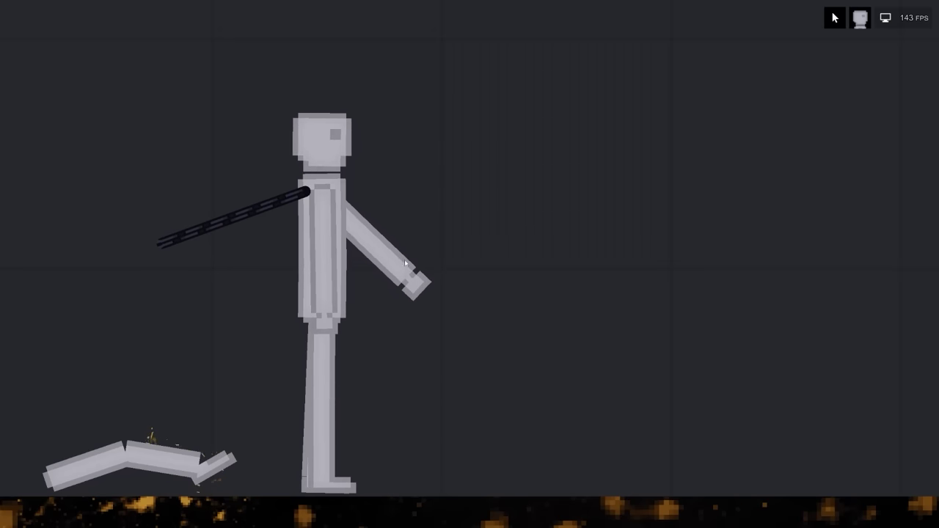
pyautogui.rightClick(628, 279)
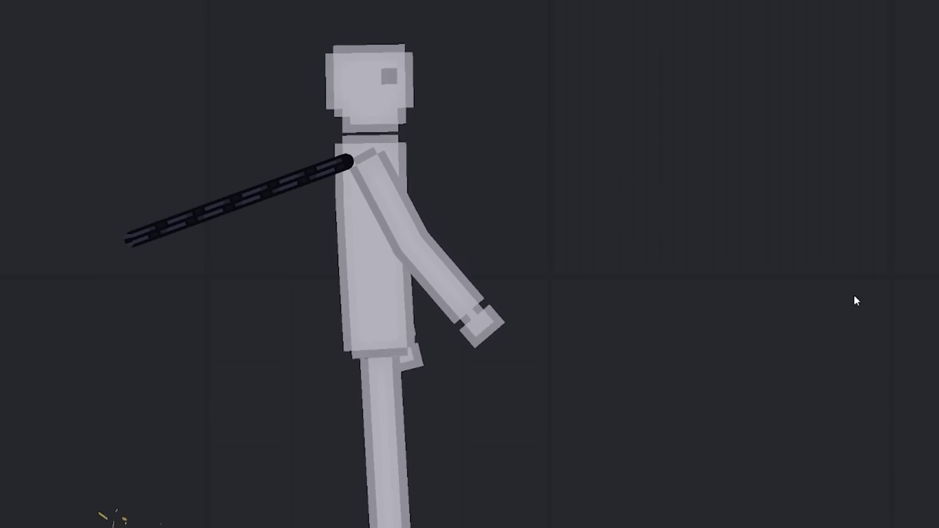
pyautogui.rightClick(395, 111)
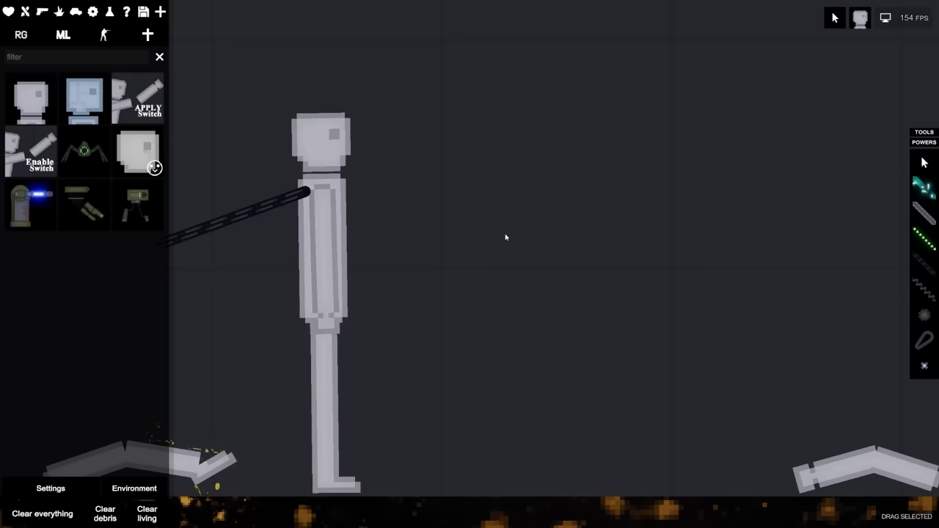
# Step: Detonate the explosive on the ragdoll's head and fling the remaining body to the right
pyautogui.press('Tab')
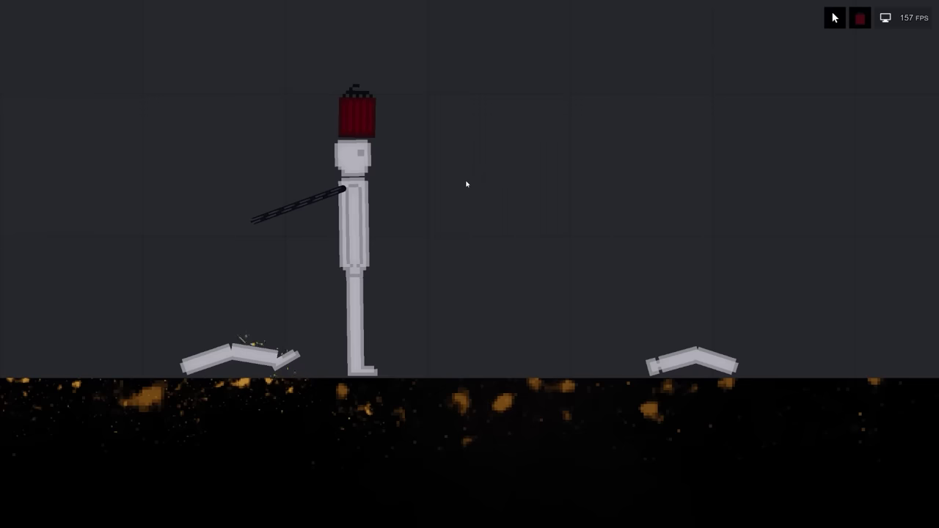
pyautogui.click(351, 96)
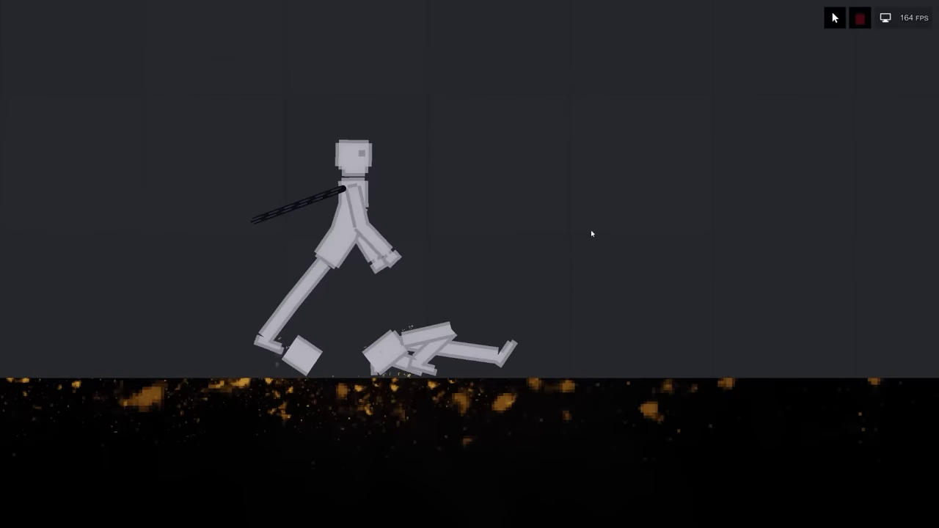
pyautogui.moveTo(456, 345); pyautogui.dragTo(558, 316)
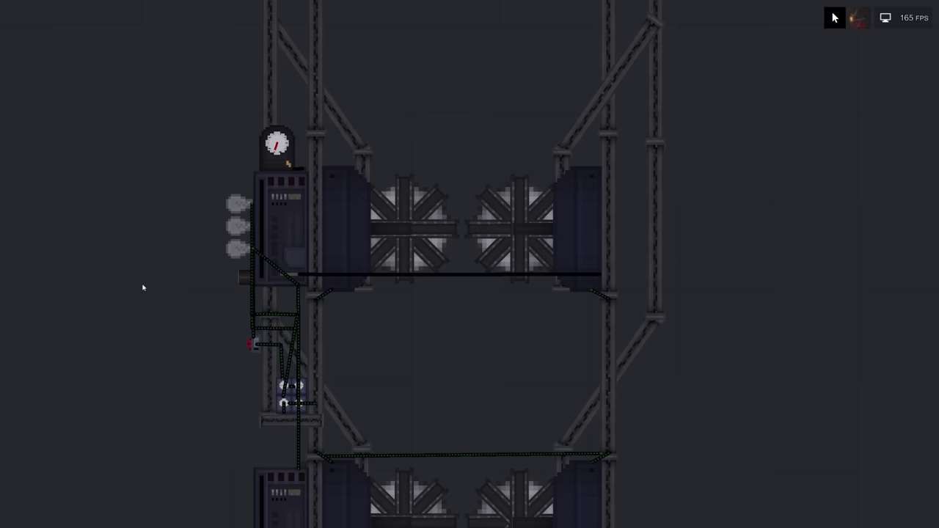
pyautogui.scroll(3, 144, 288)
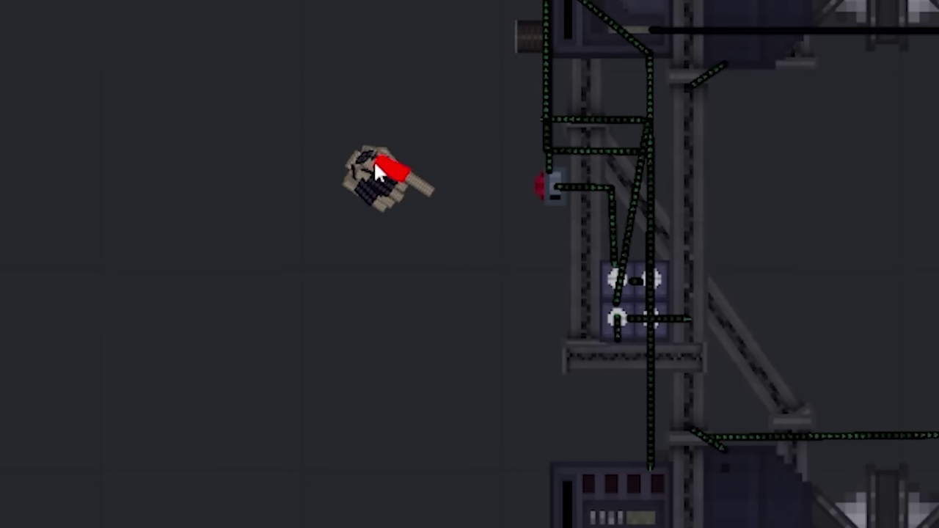
# Step: Hold the ragdoll up beside the shredder and pan the view slightly upward
pyautogui.moveTo(374, 160); pyautogui.dragTo(382, 148)
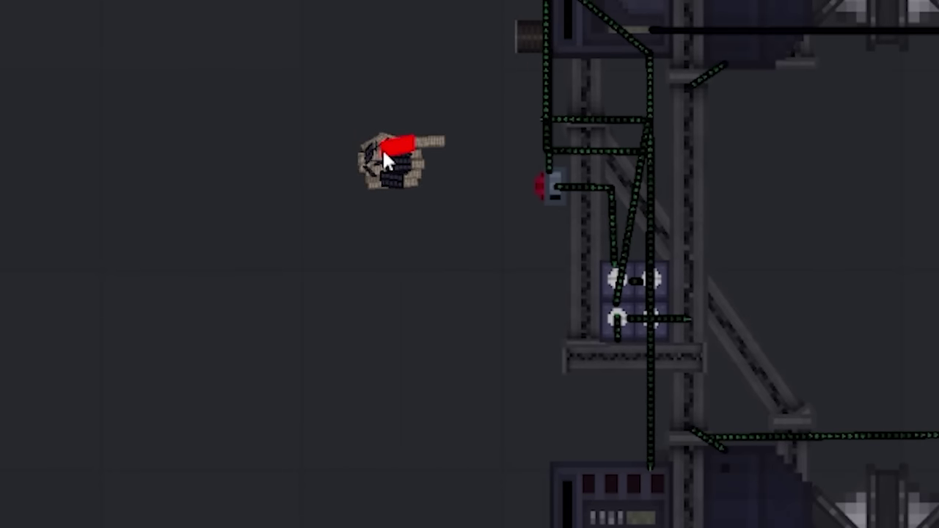
pyautogui.scroll(-5, 383, 148)
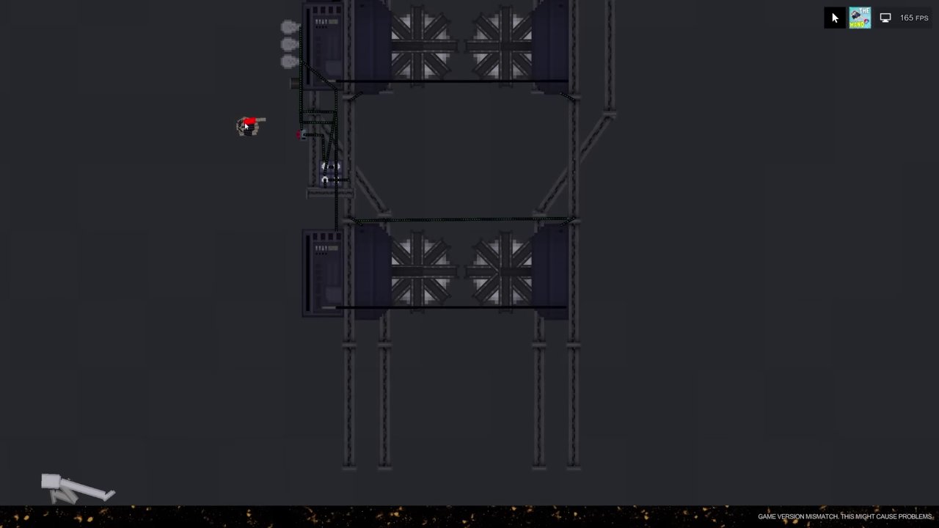
pyautogui.scroll(3, 247, 125)
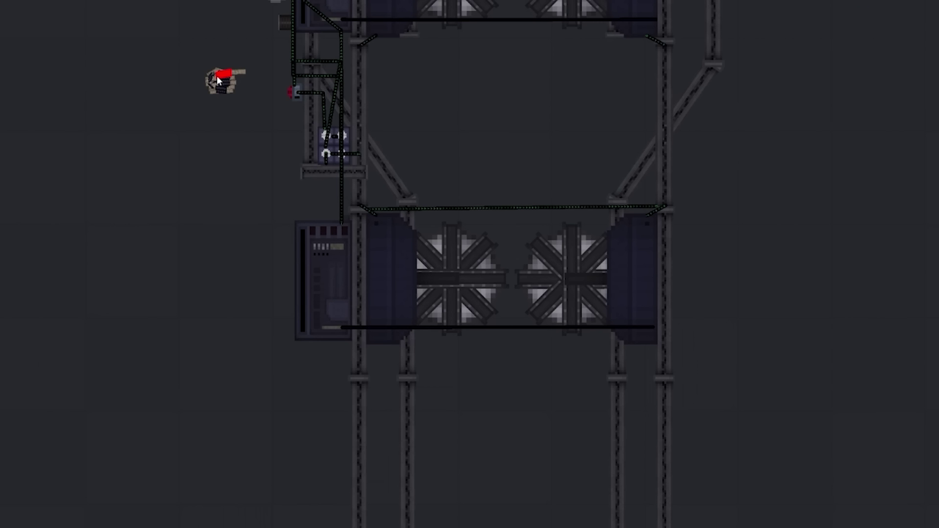
pyautogui.scroll(5, 216, 75)
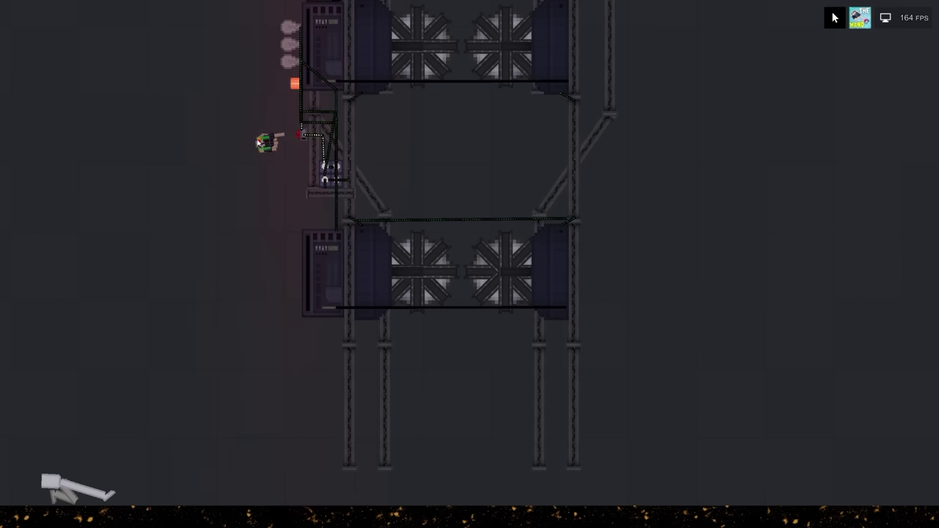
pyautogui.scroll(-3, 258, 142)
pyautogui.middleClick(210, 350)
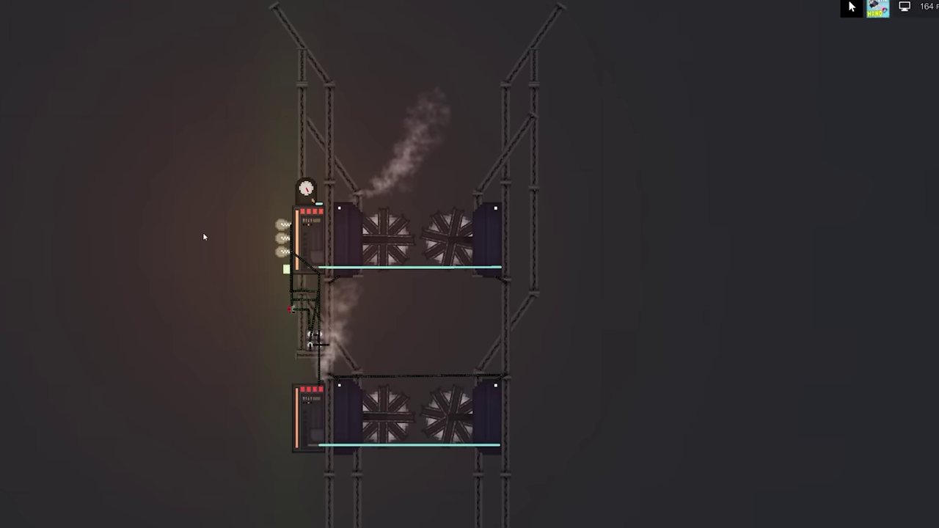
# Step: Drop a Red Barrel onto the waterwheels from the spawn menu, then delete it
pyautogui.press('Tab')
pyautogui.click(110, 143)
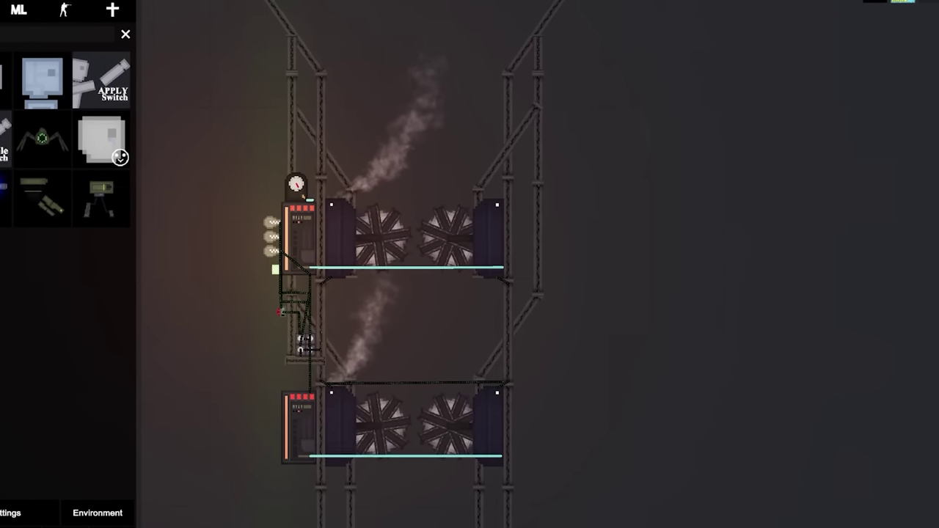
pyautogui.scroll(-5, 74, 147)
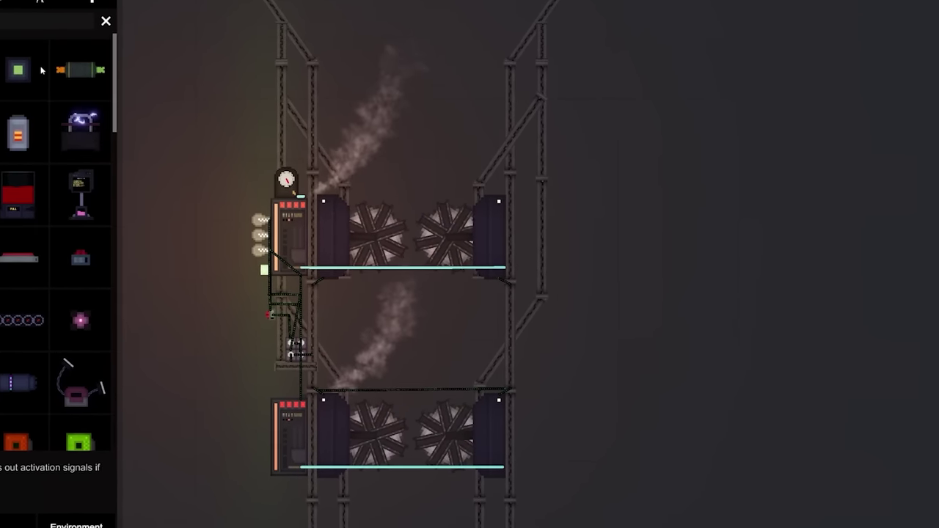
pyautogui.scroll(-5, 74, 147)
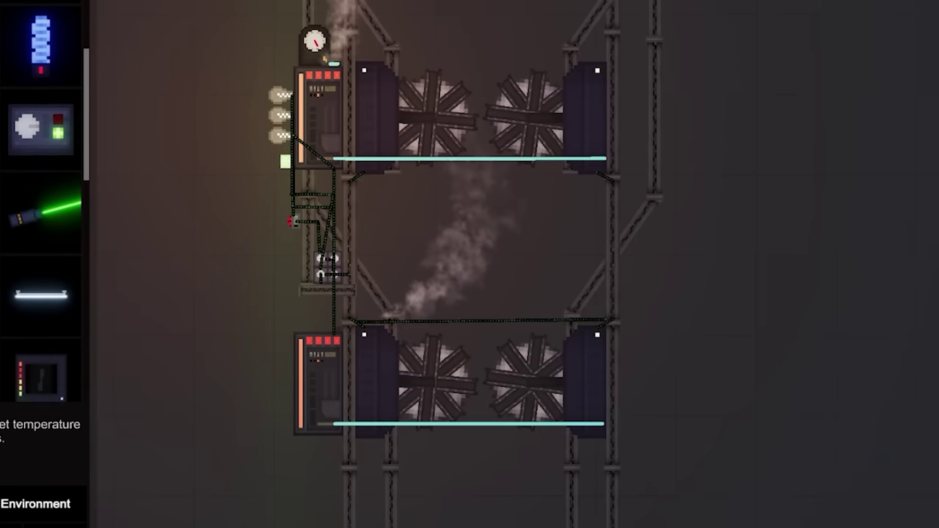
pyautogui.scroll(-5, 44, 220)
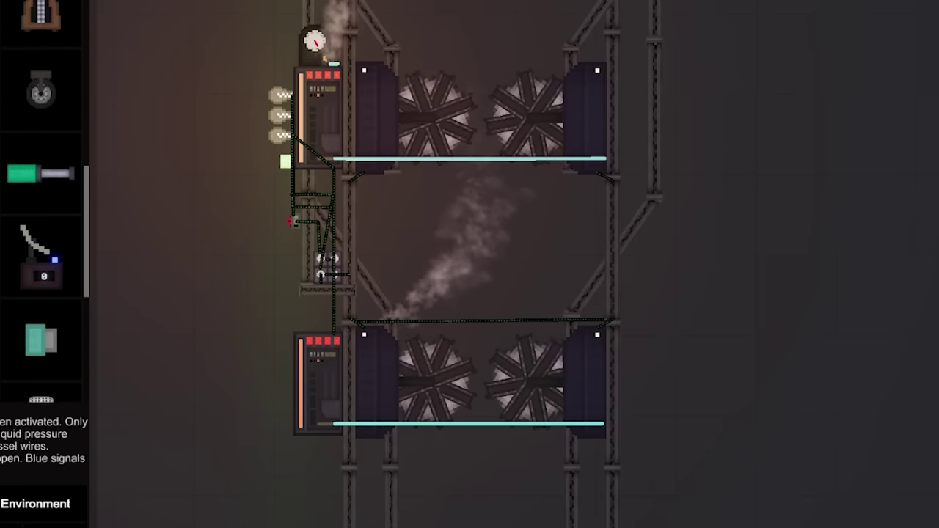
pyautogui.scroll(-5, 44, 220)
pyautogui.scroll(-3, 44, 220)
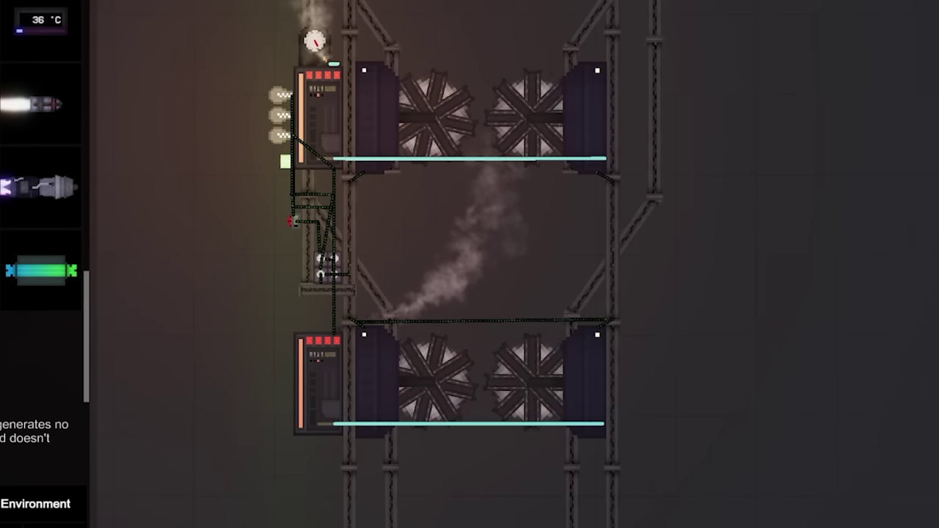
pyautogui.scroll(-4, 44, 220)
pyautogui.scroll(-4, 44, 220)
pyautogui.scroll(-4, 44, 220)
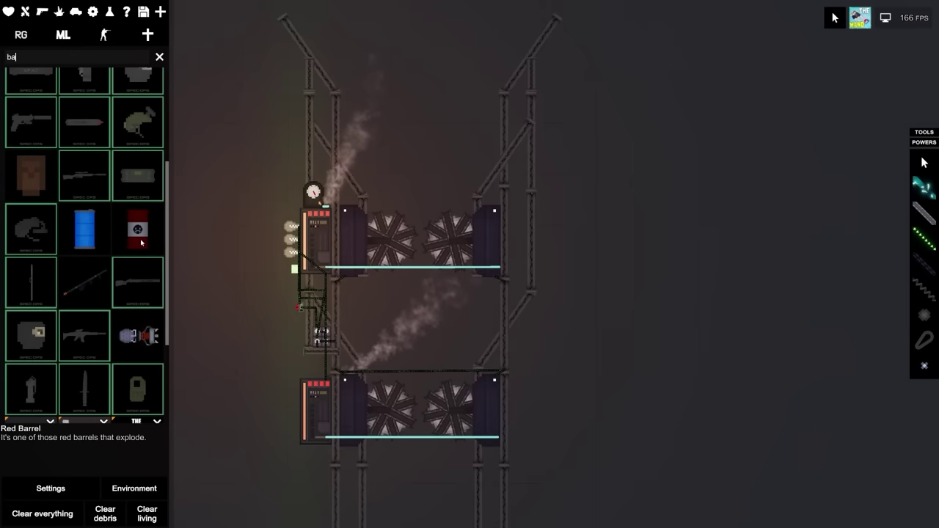
pyautogui.scroll(4, 141, 243)
pyautogui.scroll(-2, 138, 265)
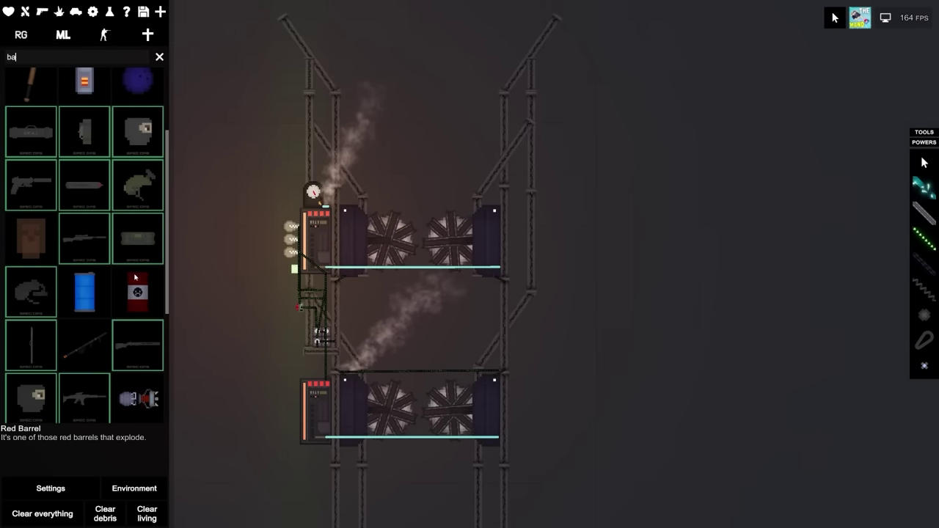
pyautogui.click(410, 46)
pyautogui.press('Tab')
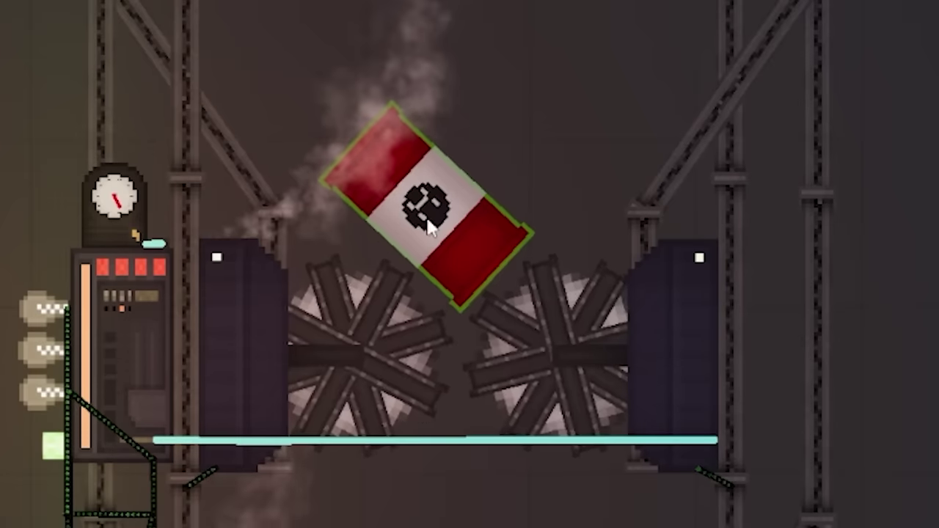
pyautogui.rightClick(440, 200)
pyautogui.press('Delete')
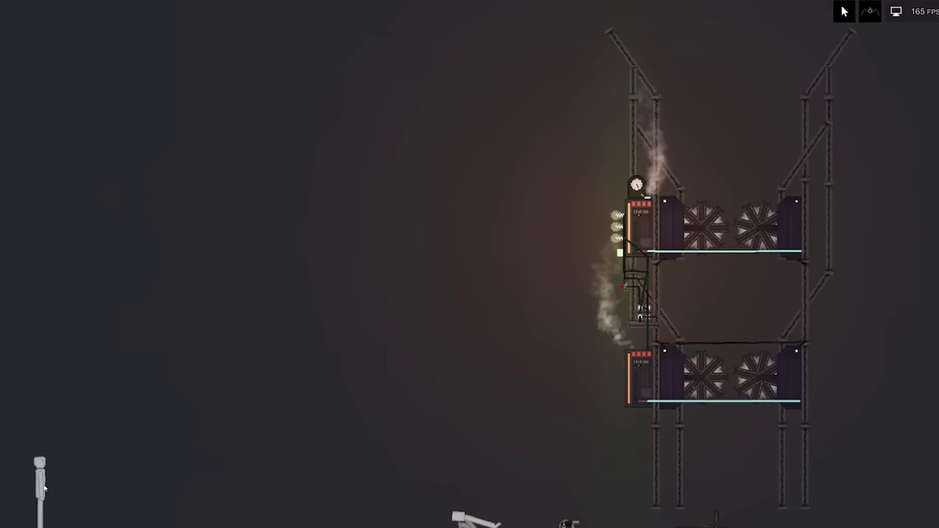
# Step: Lift the ragdoll onto the tower top and shift a wrecked ragdoll piece along the floor
pyautogui.moveTo(49, 462)
pyautogui.mouseDown()
pyautogui.moveTo(273, 275)
pyautogui.moveTo(646, 5)
pyautogui.mouseUp()
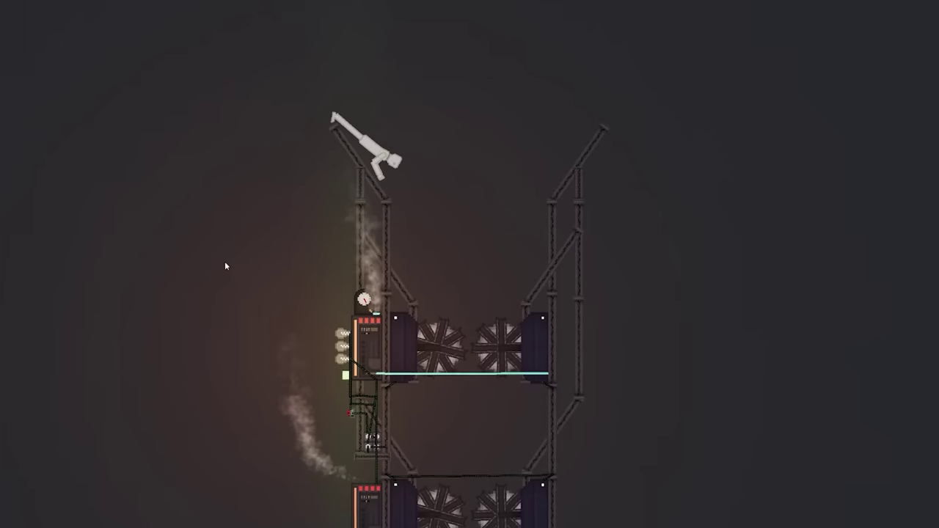
pyautogui.scroll(3, 223, 265)
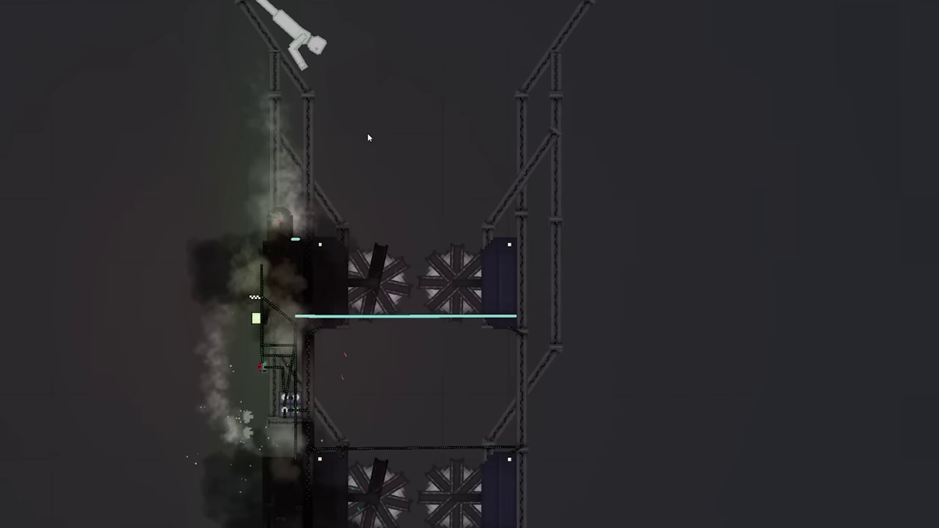
pyautogui.scroll(-2, 367, 132)
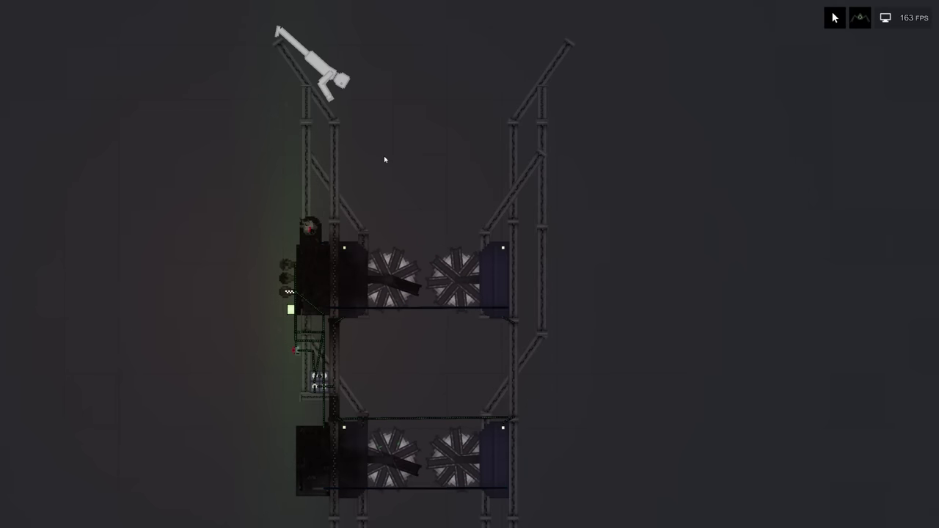
pyautogui.scroll(3, 426, 294)
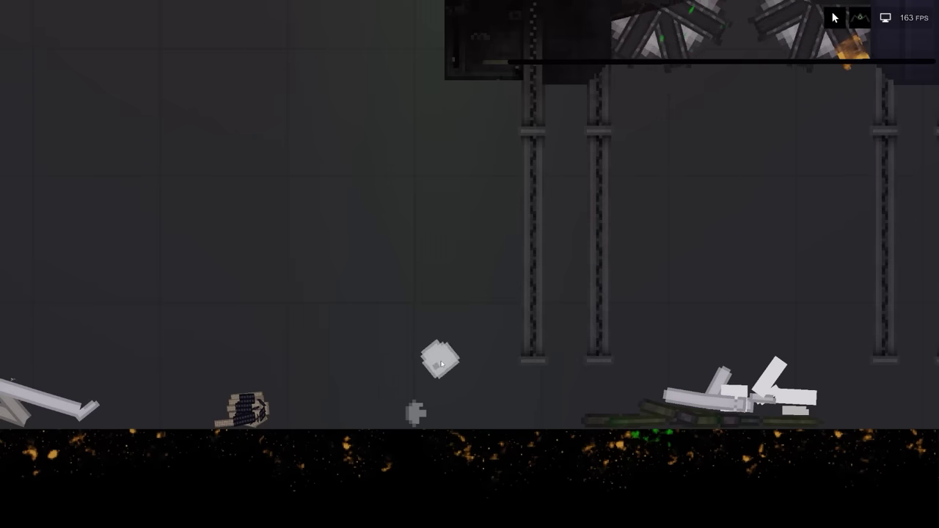
pyautogui.moveTo(723, 382); pyautogui.dragTo(760, 331)
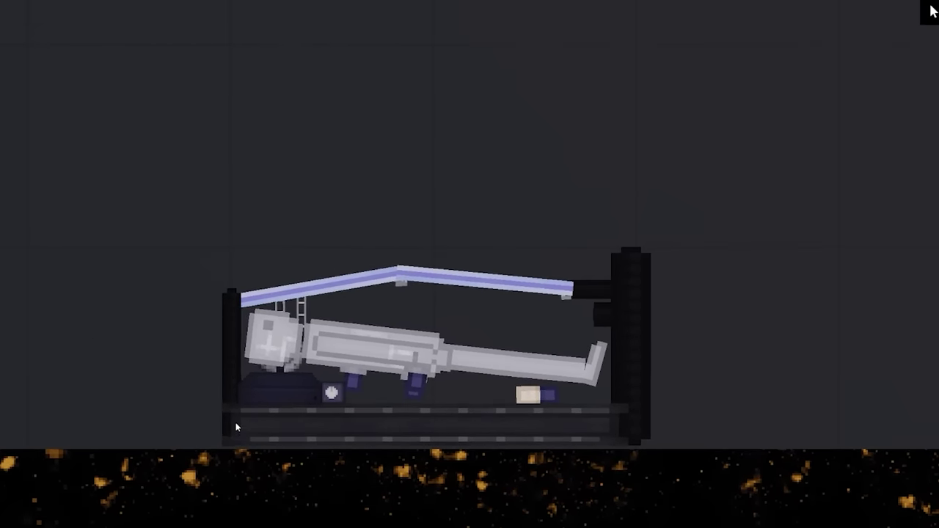
# Step: Stand the pod upright, walk the ragdoll out with the camera following, and raise the mallet
pyautogui.moveTo(237, 424)
pyautogui.mouseDown()
pyautogui.moveTo(367, 56)
pyautogui.moveTo(396, 22)
pyautogui.mouseUp()
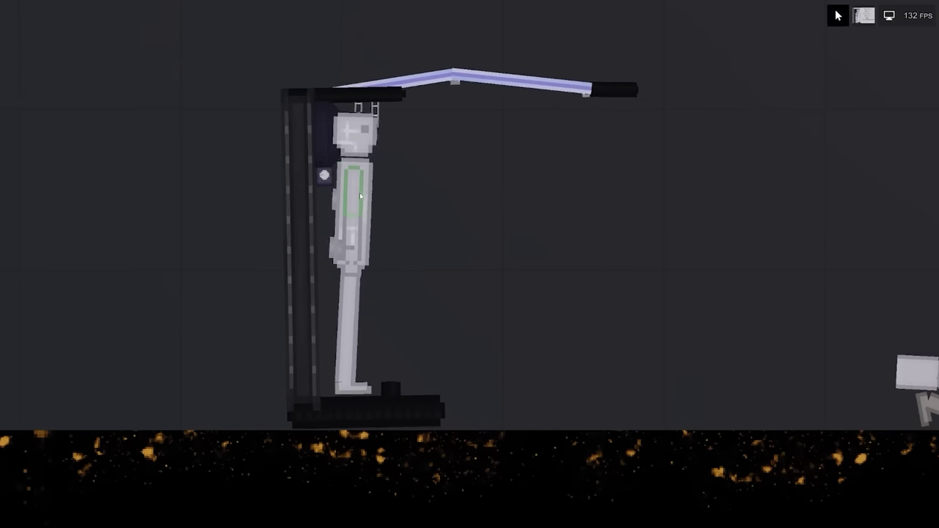
pyautogui.rightClick(346, 198)
pyautogui.scroll(-3, 399, 338)
pyautogui.scroll(-3, 400, 338)
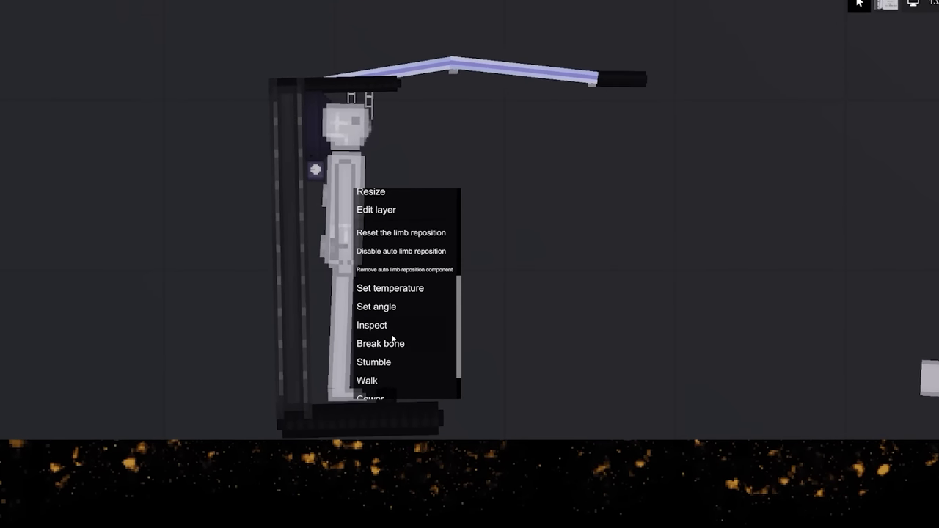
pyautogui.click(382, 382)
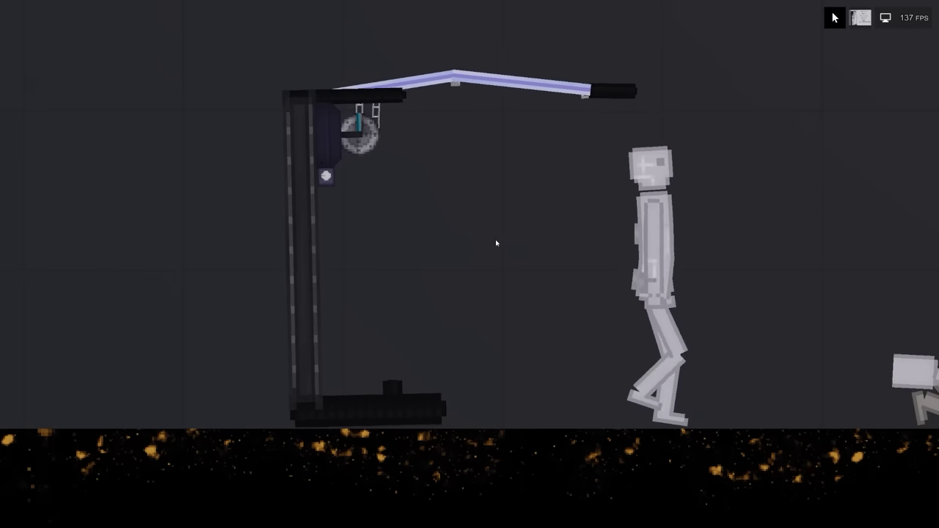
pyautogui.press('d')
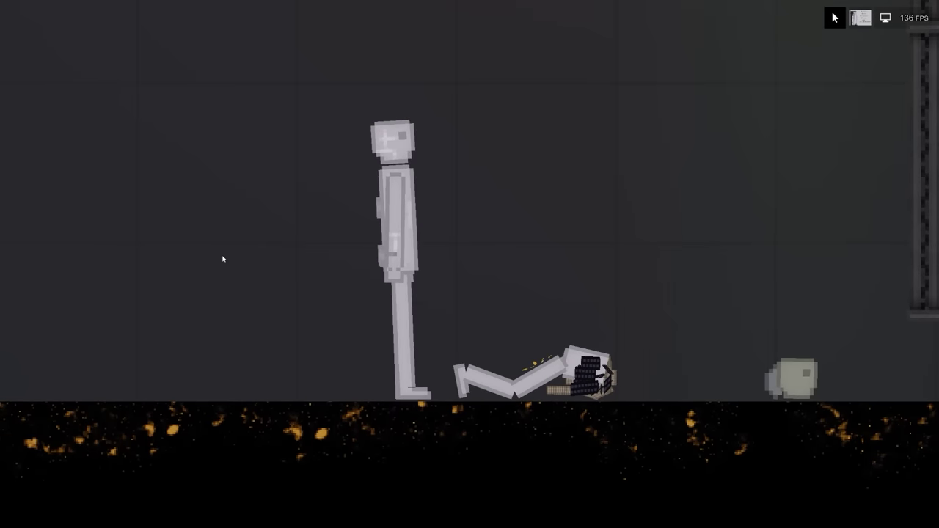
pyautogui.scroll(3, 334, 182)
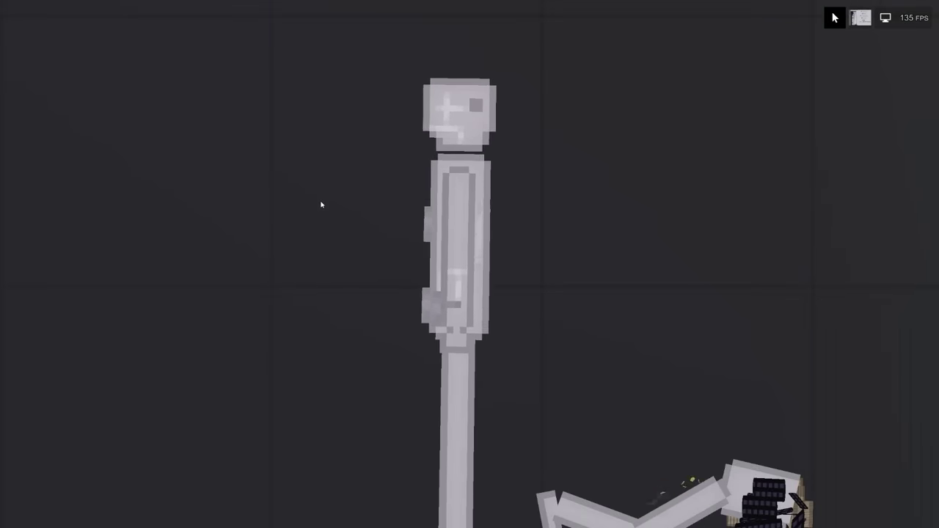
pyautogui.scroll(-3, 321, 204)
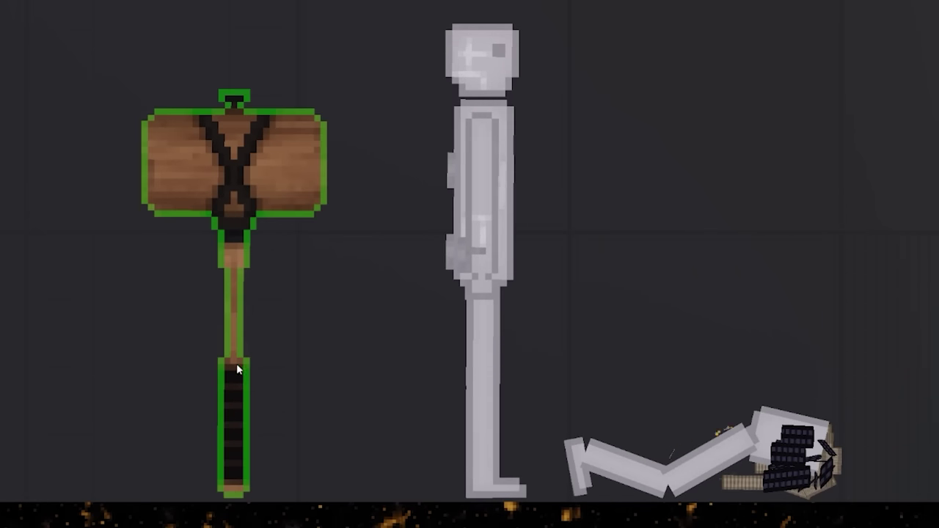
pyautogui.moveTo(238, 370); pyautogui.dragTo(206, 88)
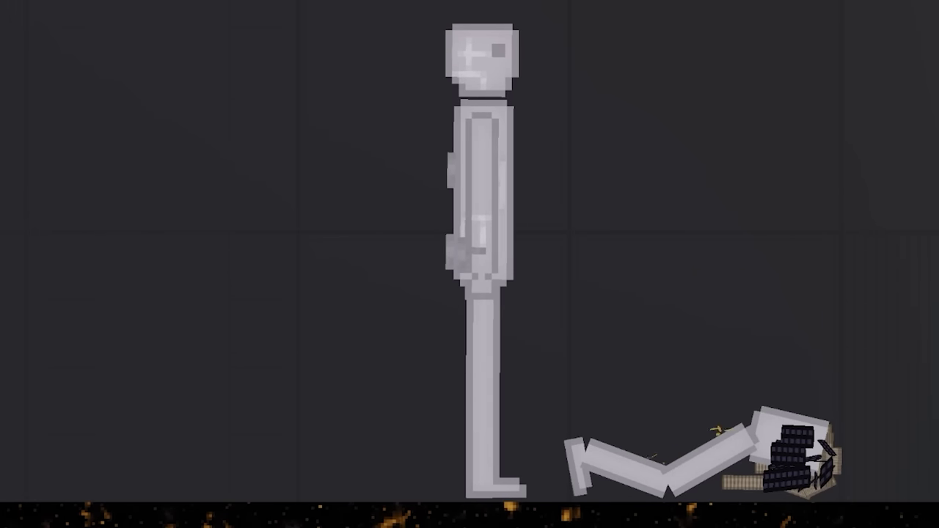
# Step: Swing the mallet onto the ragdoll twice, pulling the fallen ragdoll toward it between swings
pyautogui.moveTo(848, 72); pyautogui.dragTo(917, 119)
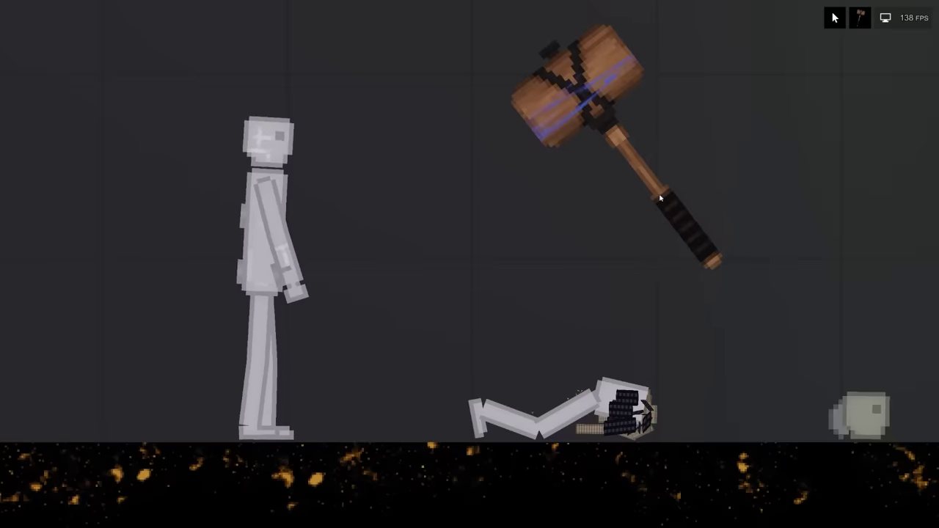
pyautogui.moveTo(661, 184); pyautogui.dragTo(576, 208)
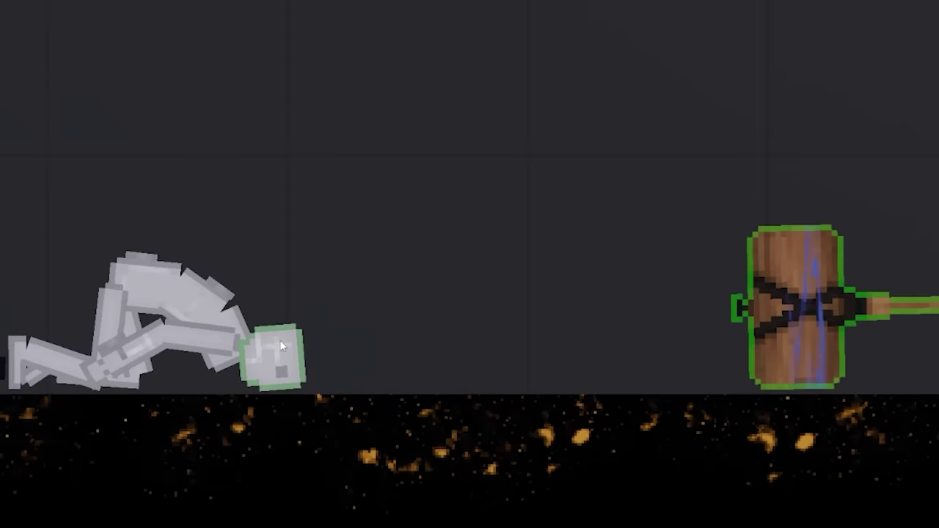
pyautogui.moveTo(283, 339); pyautogui.dragTo(631, 308)
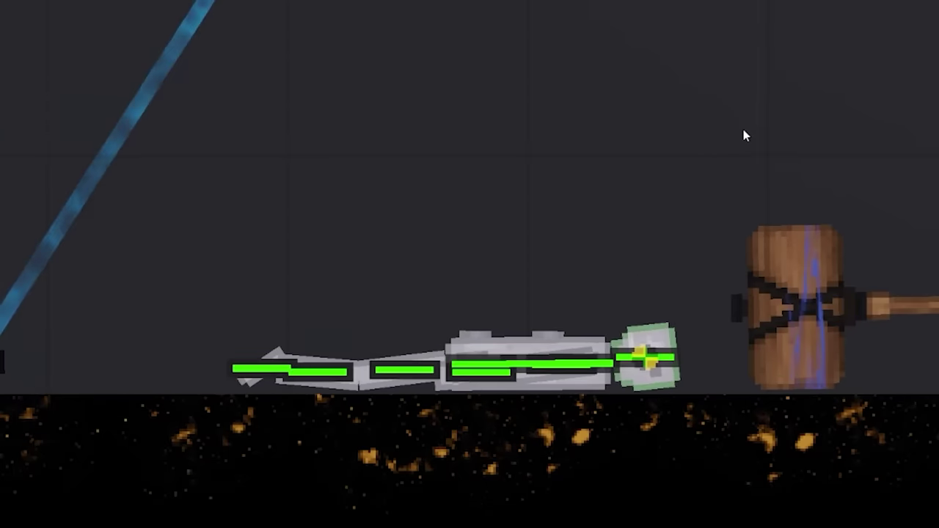
pyautogui.scroll(3, 744, 129)
pyautogui.scroll(-3, 687, 235)
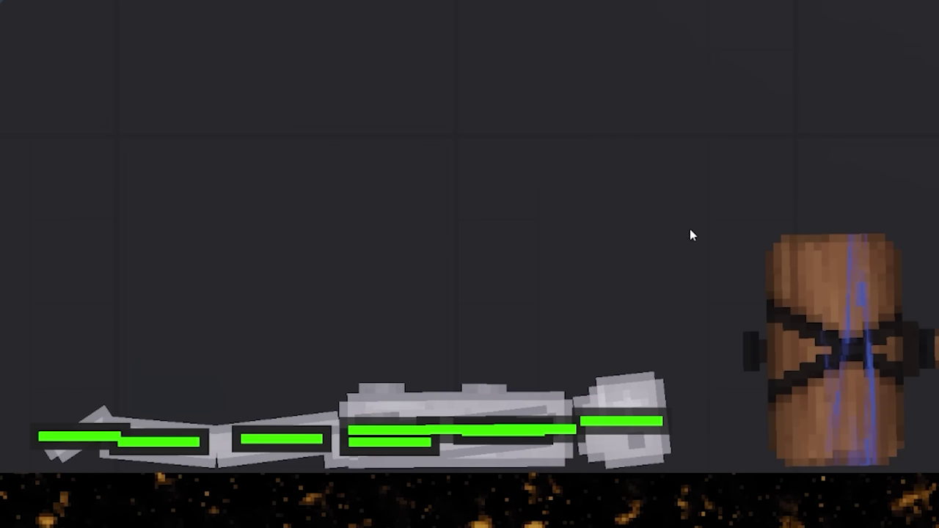
pyautogui.moveTo(808, 330); pyautogui.dragTo(771, 44)
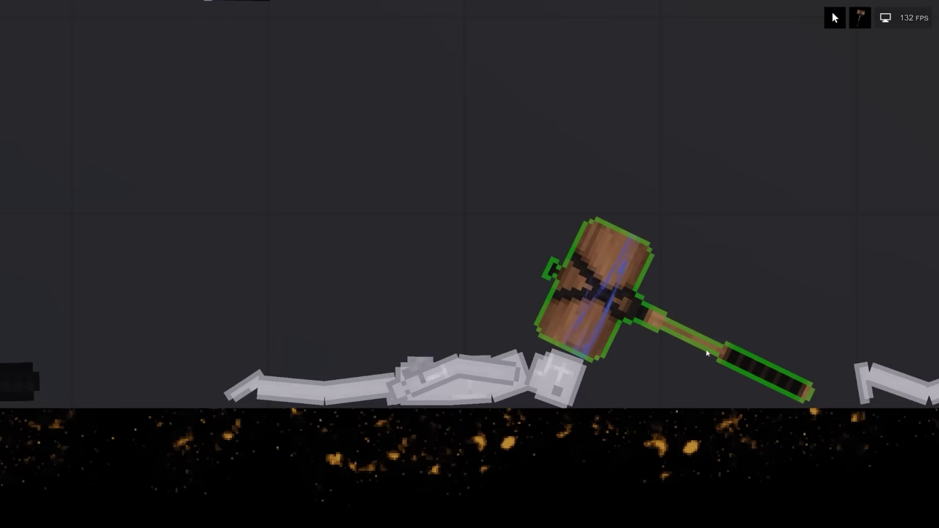
pyautogui.moveTo(697, 338)
pyautogui.mouseDown()
pyautogui.moveTo(670, 277)
pyautogui.moveTo(704, 293)
pyautogui.mouseUp()
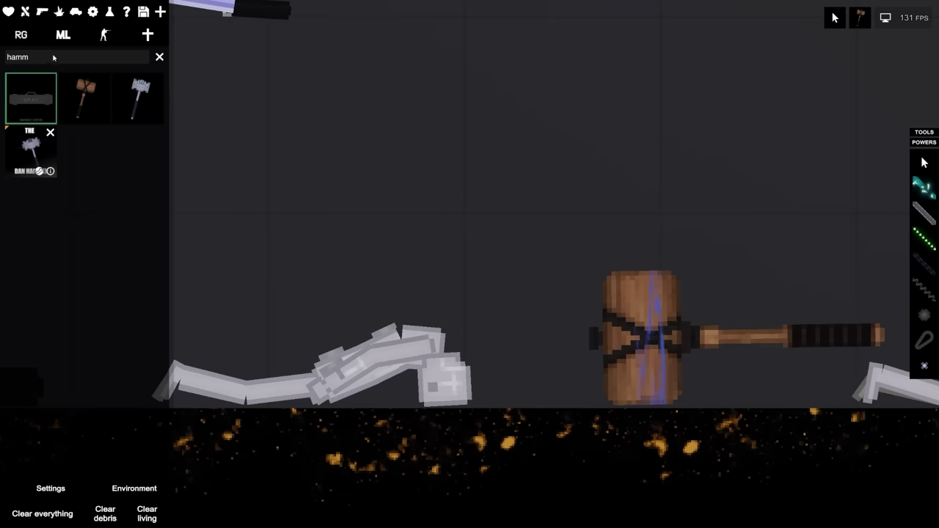
# Step: Browse the Explosives category for the Atom Bomb
pyautogui.click(60, 13)
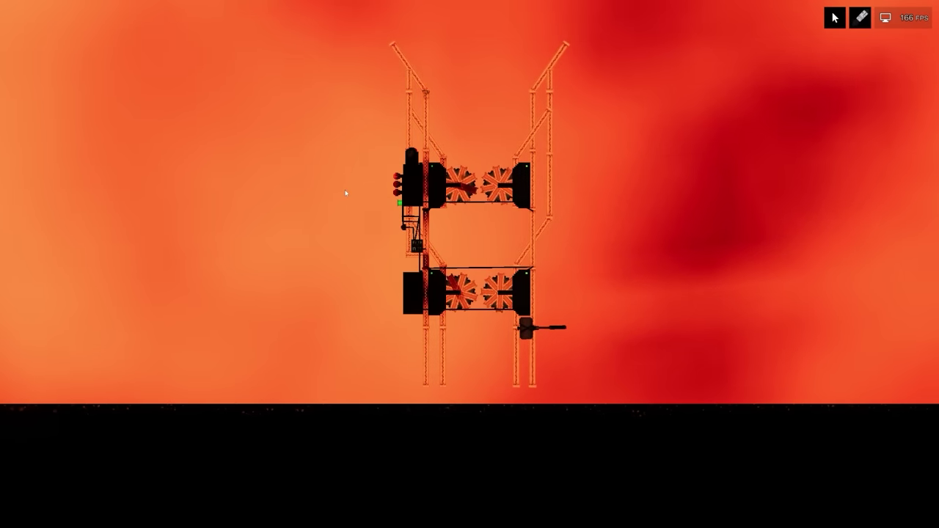
pyautogui.scroll(3, 288, 161)
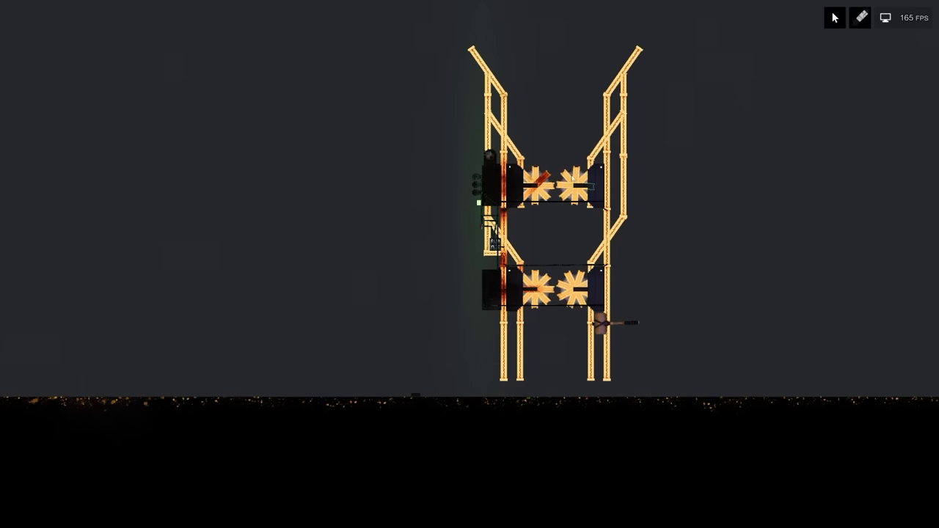
# Step: Select the android's head, then select the lone head left after it burns
pyautogui.press('Tab')
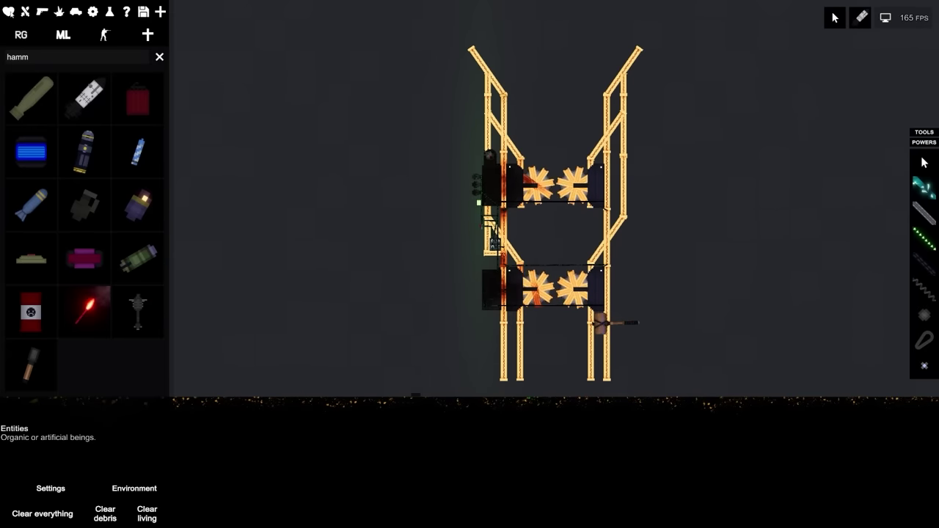
pyautogui.press('Tab')
pyautogui.scroll(5, 277, 329)
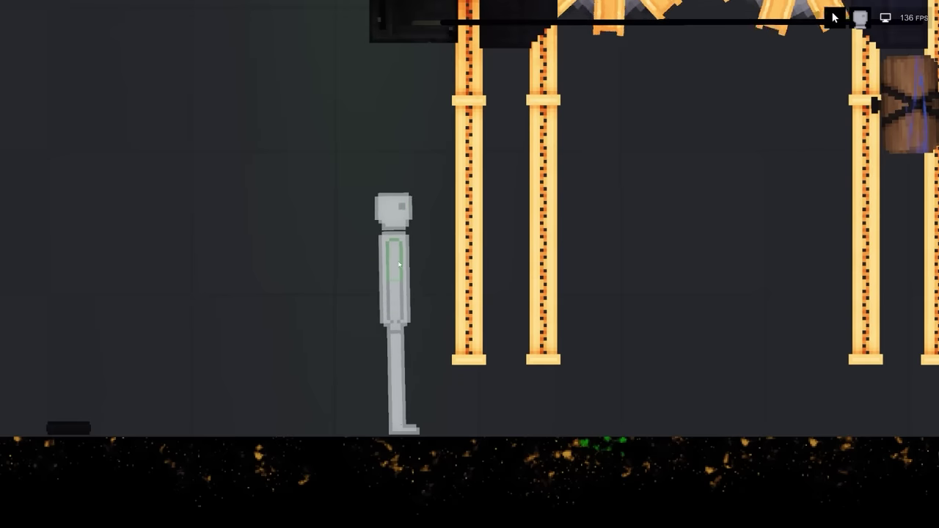
pyautogui.scroll(3, 399, 264)
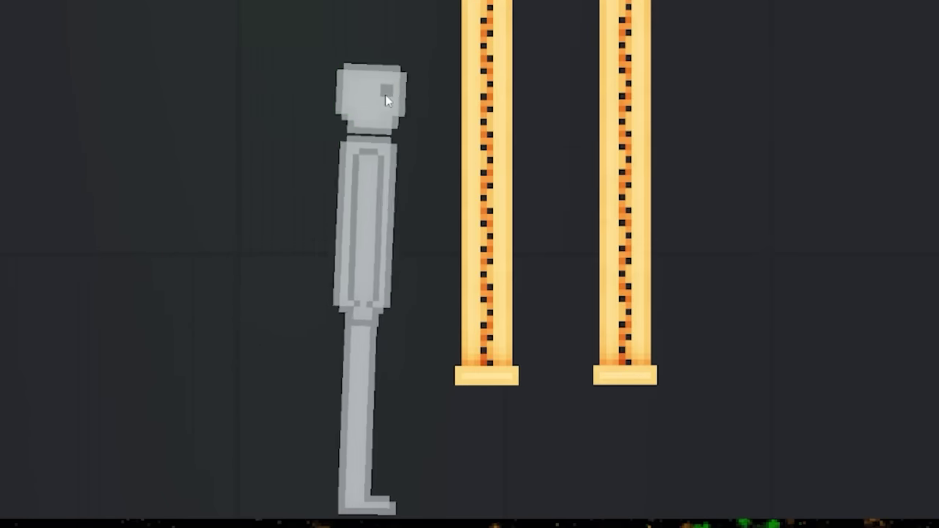
pyautogui.scroll(-3, 387, 95)
pyautogui.click(433, 217)
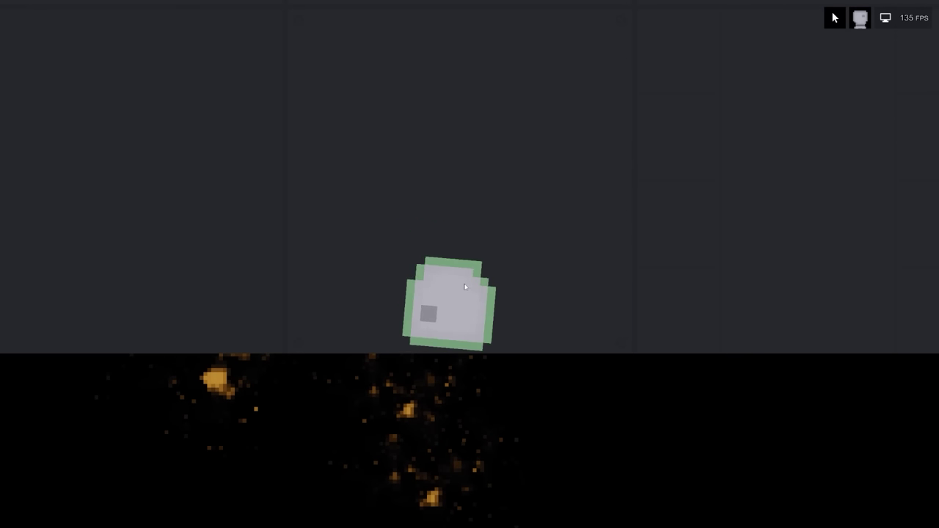
pyautogui.click(415, 258)
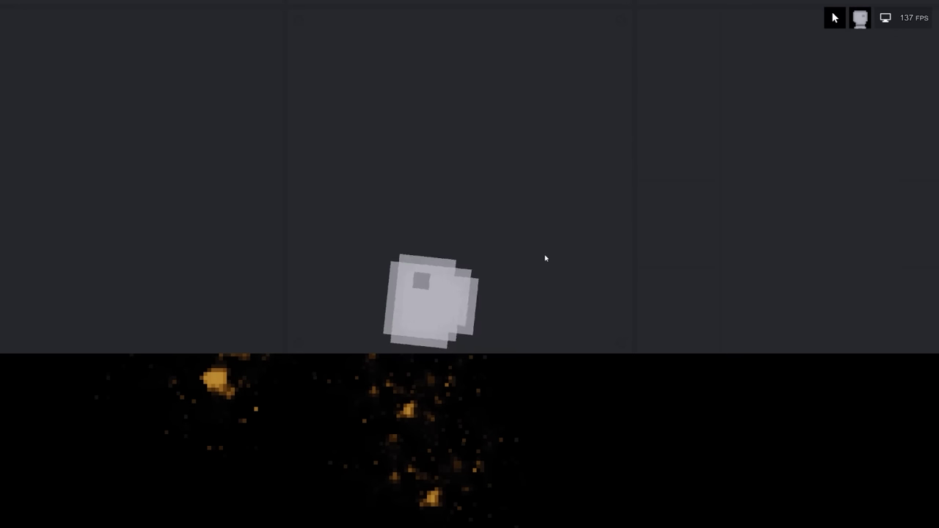